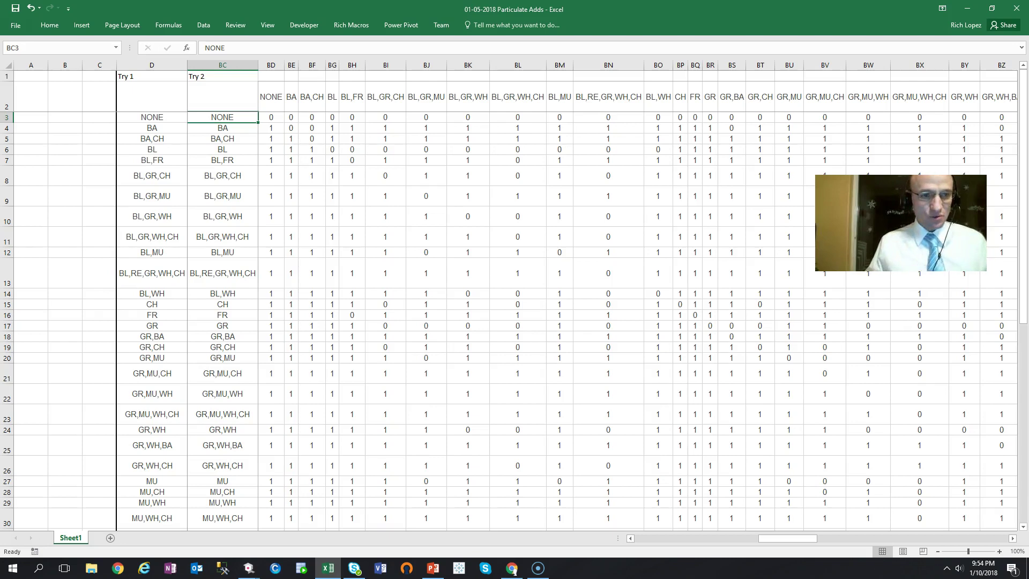
Review the Try 1 matrix's row labels in column D and its matching column headers in row 2
{"action": "left_click", "coordinate": [181, 276]}
{"action": "key", "text": "Home"}
{"action": "left_click", "coordinate": [182, 276]}
{"action": "key", "text": "Right"}
{"action": "key", "text": "Left"}
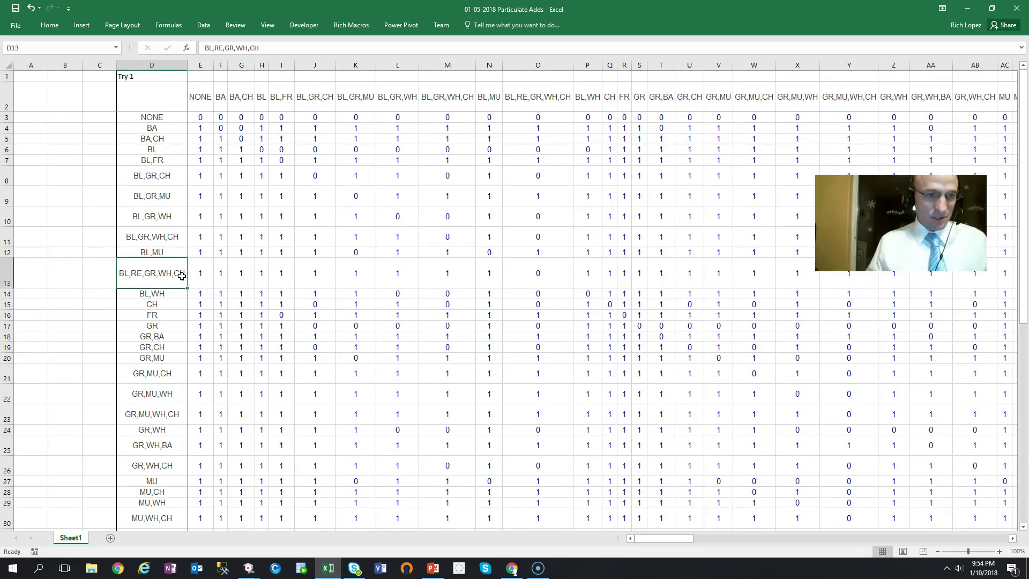
{"action": "left_click", "coordinate": [163, 118]}
{"action": "key", "text": "ctrl+shift+Down"}
{"action": "scroll", "coordinate": [163, 119], "scroll_direction": "down", "scroll_amount": 7}
{"action": "key", "text": "Up"}
{"action": "key", "text": "Right"}
{"action": "key", "text": "Left"}
{"action": "scroll", "coordinate": [164, 118], "scroll_direction": "up", "scroll_amount": 7}
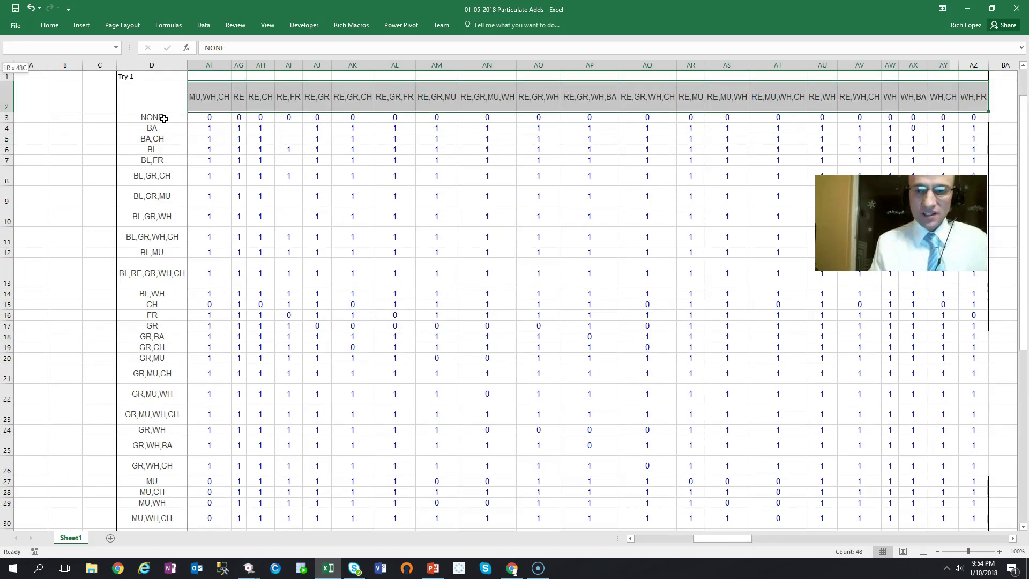
Examine the 0 and 1 entries down the BA column of the Try 1 matrix
{"action": "scroll", "coordinate": [164, 119], "scroll_direction": "right", "scroll_amount": 9}
{"action": "key", "text": "Right"}
{"action": "key", "text": "Right"}
{"action": "key", "text": "Down"}
{"action": "key", "text": "Down"}
{"action": "key", "text": "Down"}
{"action": "key", "text": "Down"}
{"action": "key", "text": "Down"}
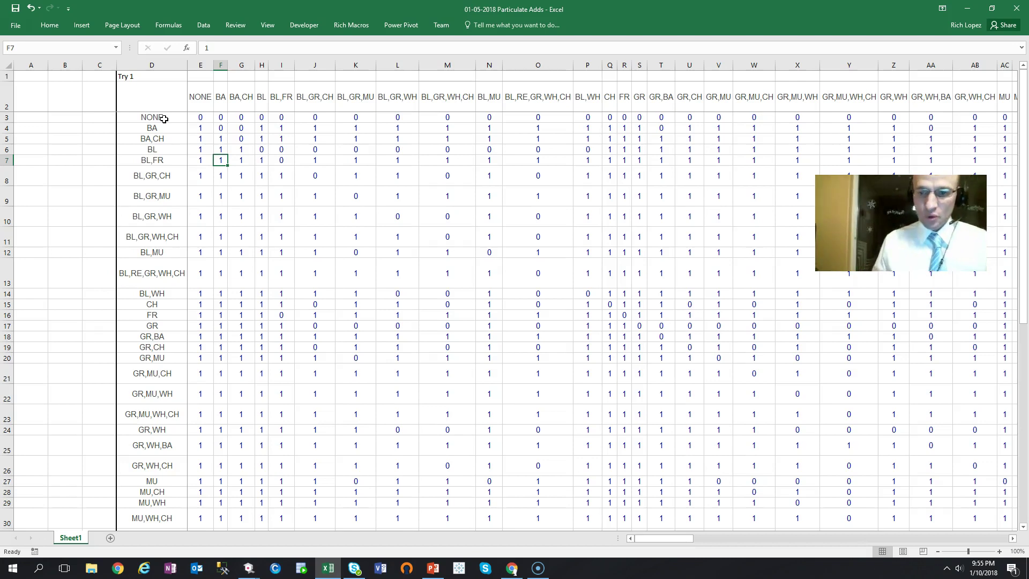
{"action": "key", "text": "Down"}
{"action": "key", "text": "Down"}
{"action": "key", "text": "Down"}
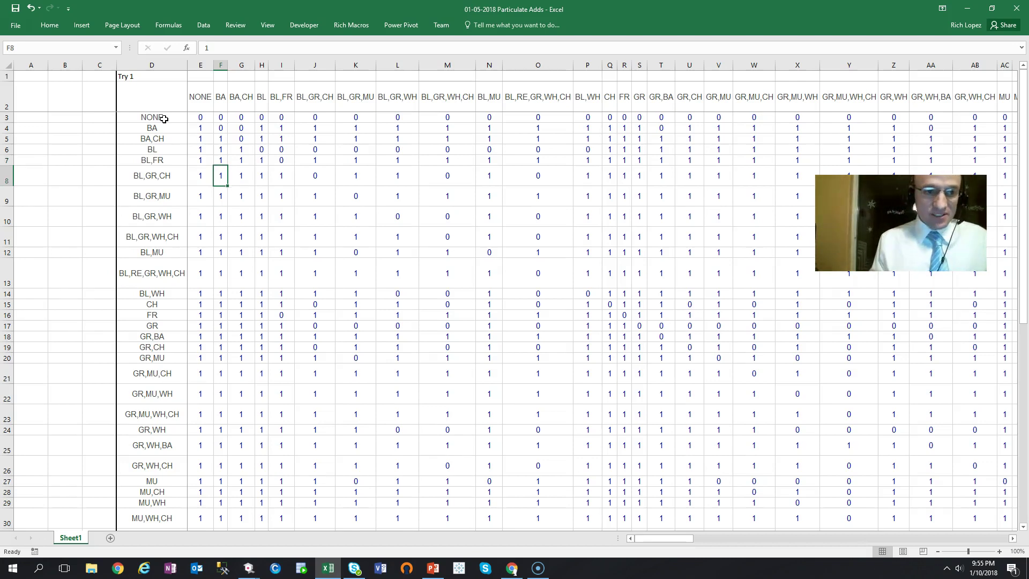
Check the full list of Try 1 row labels from NONE to WH,FR, ending at the NONE column header
{"action": "left_click", "coordinate": [163, 118]}
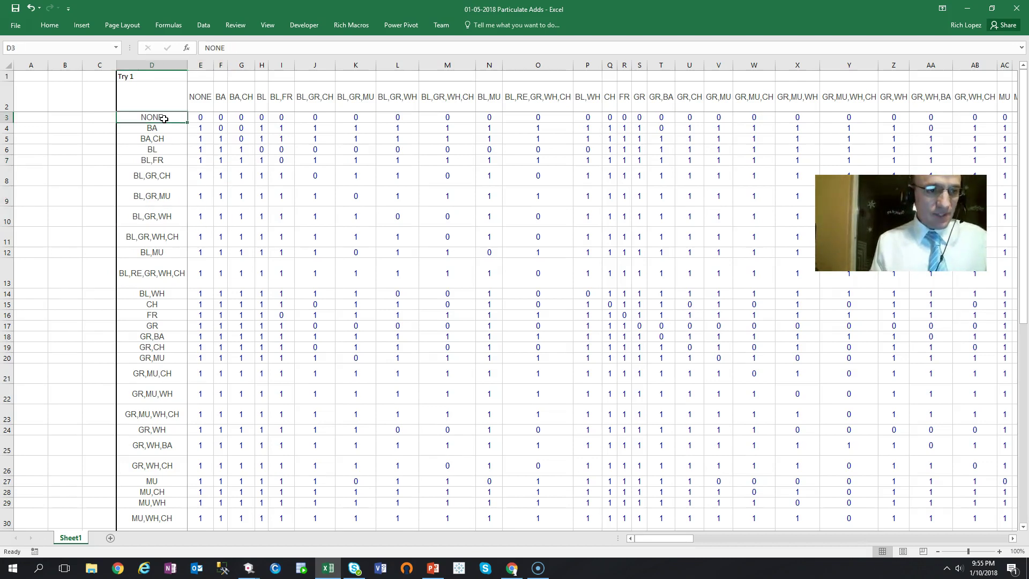
{"action": "key", "text": "ctrl+shift+Down"}
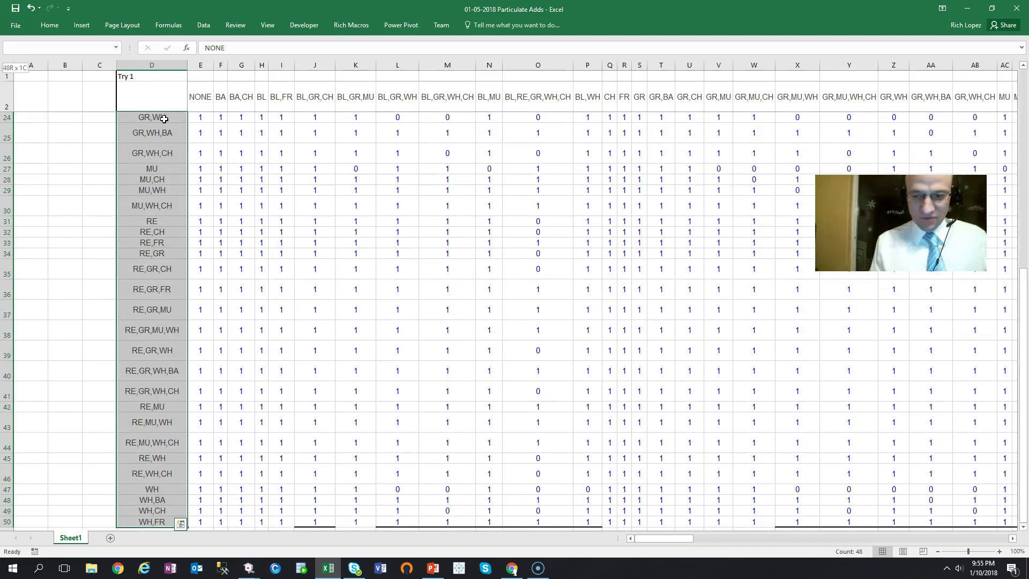
{"action": "left_click", "coordinate": [164, 119]}
{"action": "key", "text": "ctrl+Up"}
{"action": "key", "text": "ctrl+Up"}
{"action": "key", "text": "Right"}
{"action": "key", "text": "Down"}
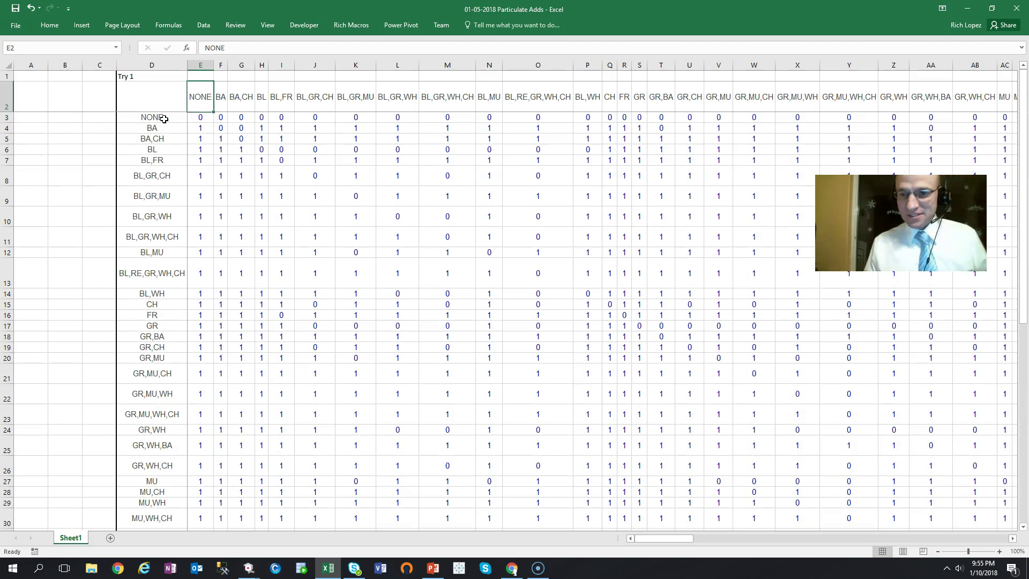
Examine the Try 1 entries at BL,FR and across the BA,CH row as far as the FR column
{"action": "left_click", "coordinate": [280, 158]}
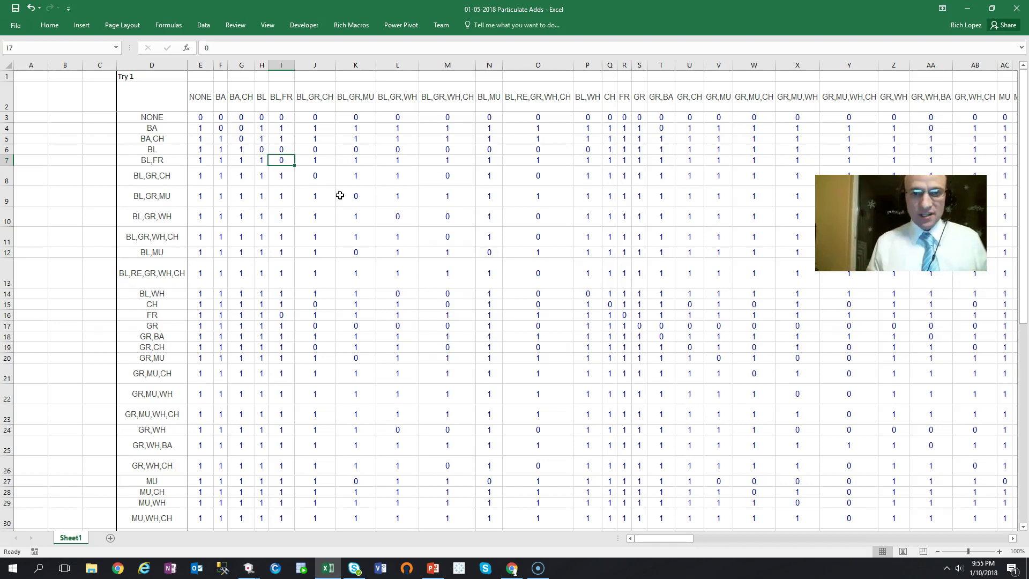
{"action": "left_click", "coordinate": [262, 137]}
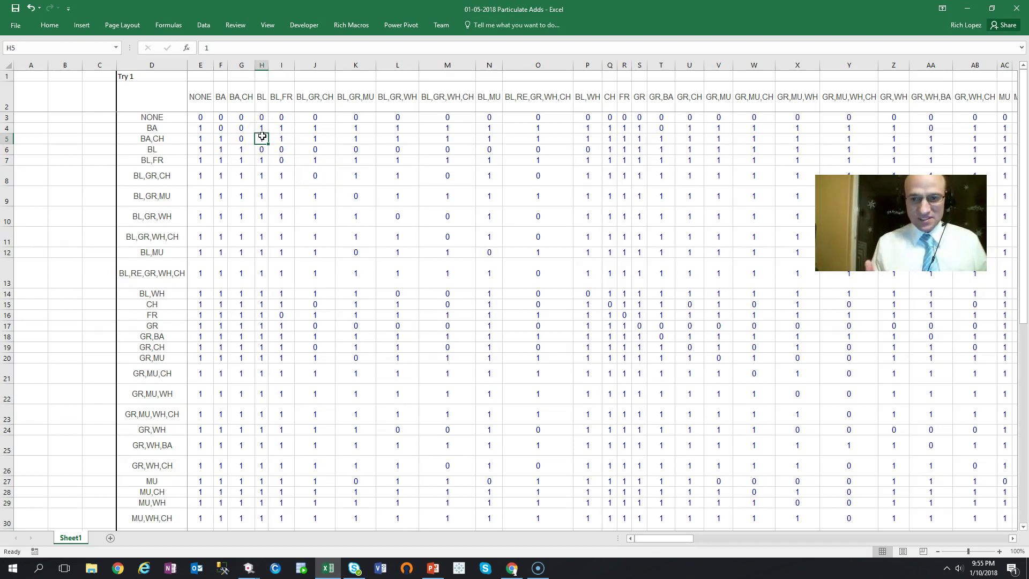
{"action": "key", "text": "Right"}
{"action": "key", "text": "Right"}
{"action": "key", "text": "Right"}
{"action": "key", "text": "Right"}
{"action": "key", "text": "Right"}
{"action": "key", "text": "Right"}
{"action": "key", "text": "Right"}
{"action": "key", "text": "Right"}
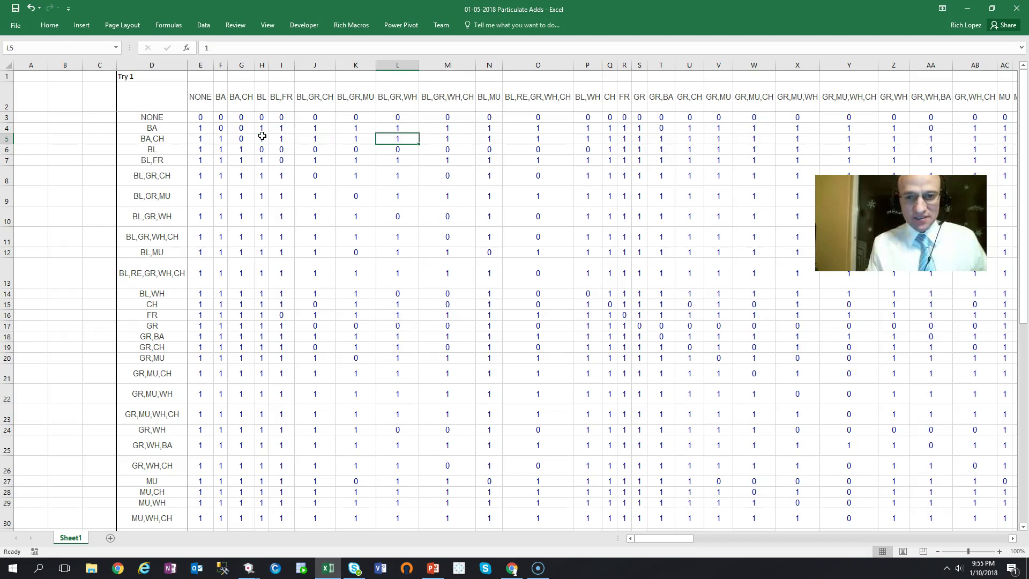
{"action": "key", "text": "Right"}
{"action": "key", "text": "Right"}
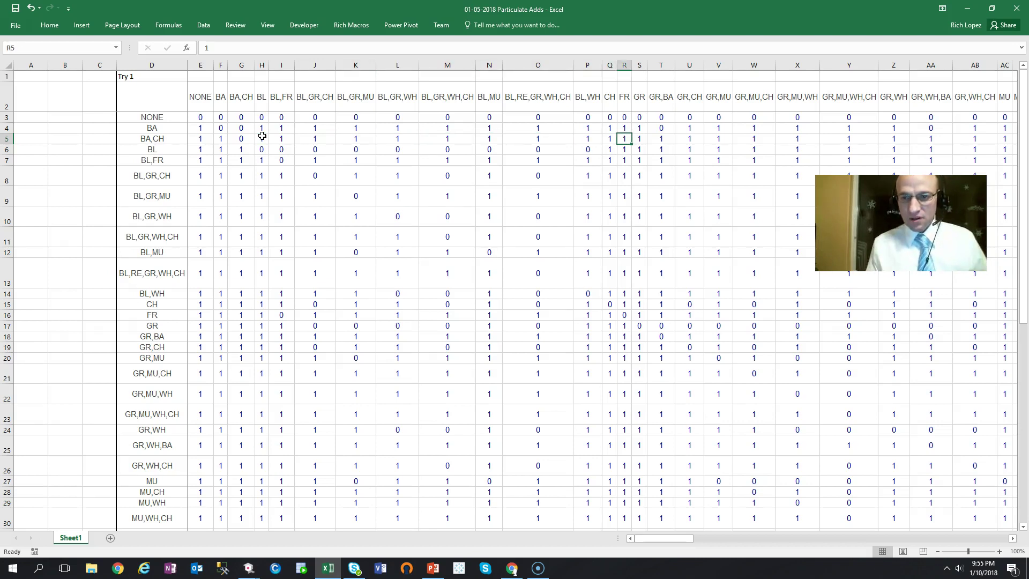
{"action": "key", "text": "Up"}
{"action": "key", "text": "Up"}
{"action": "key", "text": "Up"}
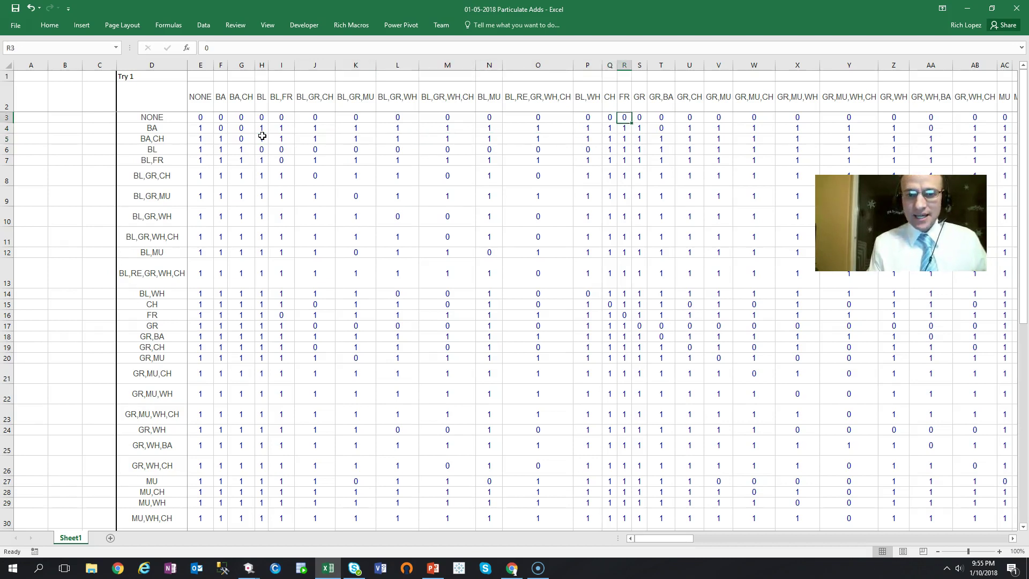
Follow the row 2 headers past the end of the Try 1 matrix into the Try 2 matrix
{"action": "key", "text": "Right"}
{"action": "key", "text": "Right"}
{"action": "key", "text": "Right"}
{"action": "key", "text": "Right"}
{"action": "key", "text": "Right"}
{"action": "key", "text": "Right"}
{"action": "key", "text": "Right"}
{"action": "key", "text": "Right"}
{"action": "key", "text": "Right"}
{"action": "key", "text": "Right"}
{"action": "key", "text": "Right"}
{"action": "key", "text": "Right"}
{"action": "key", "text": "Right"}
{"action": "key", "text": "Right"}
{"action": "key", "text": "Right"}
{"action": "key", "text": "Right"}
{"action": "key", "text": "Right"}
{"action": "key", "text": "Right"}
{"action": "key", "text": "Right"}
{"action": "key", "text": "Right"}
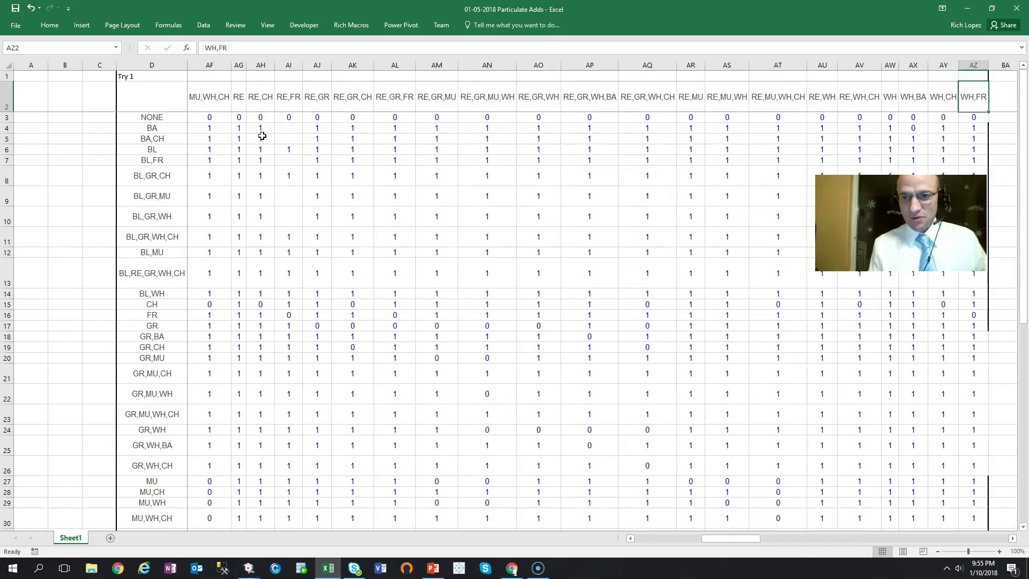
{"action": "key", "text": "Right"}
{"action": "key", "text": "Right"}
{"action": "key", "text": "Right"}
{"action": "key", "text": "Right"}
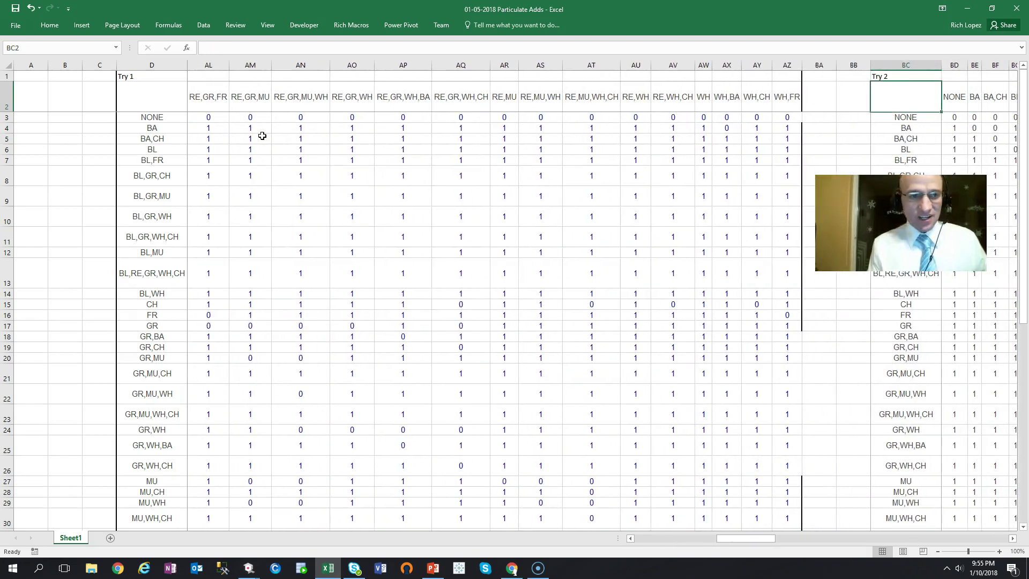
{"action": "key", "text": "Right"}
{"action": "key", "text": "Right"}
{"action": "key", "text": "Right"}
{"action": "key", "text": "Right"}
{"action": "key", "text": "Right"}
{"action": "key", "text": "Right"}
{"action": "key", "text": "Right"}
{"action": "key", "text": "Right"}
{"action": "key", "text": "Right"}
{"action": "key", "text": "Right"}
{"action": "key", "text": "Right"}
{"action": "key", "text": "Right"}
{"action": "key", "text": "Right"}
{"action": "key", "text": "Right"}
{"action": "key", "text": "Right"}
{"action": "key", "text": "Right"}
{"action": "key", "text": "Right"}
{"action": "key", "text": "Right"}
{"action": "key", "text": "Right"}
{"action": "key", "text": "Right"}
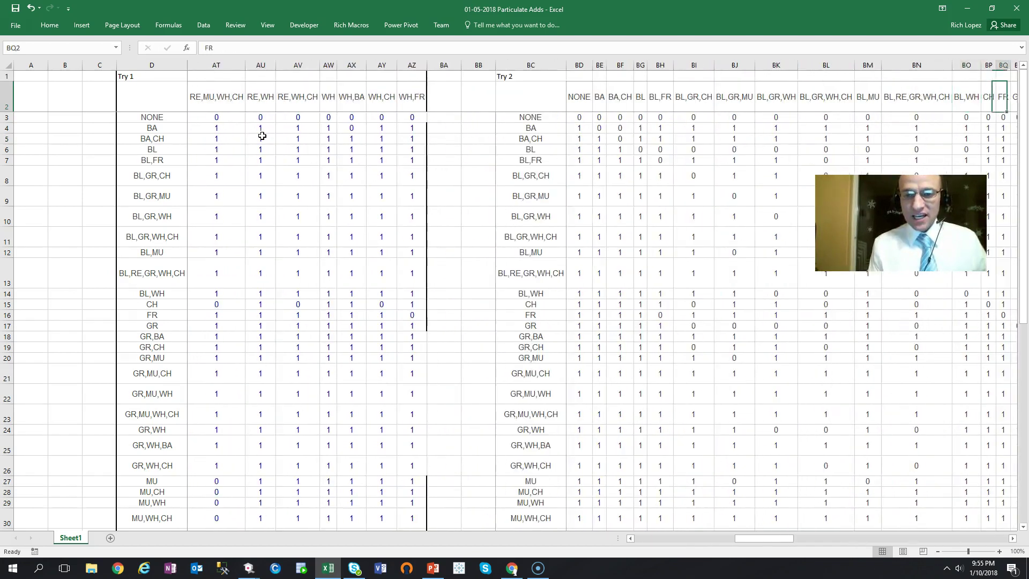
Inspect individual Try 2 entries in the BL,GR,WH and BL,RE,GR,WH,CH columns
{"action": "left_click", "coordinate": [262, 138]}
{"action": "left_click", "coordinate": [393, 176]}
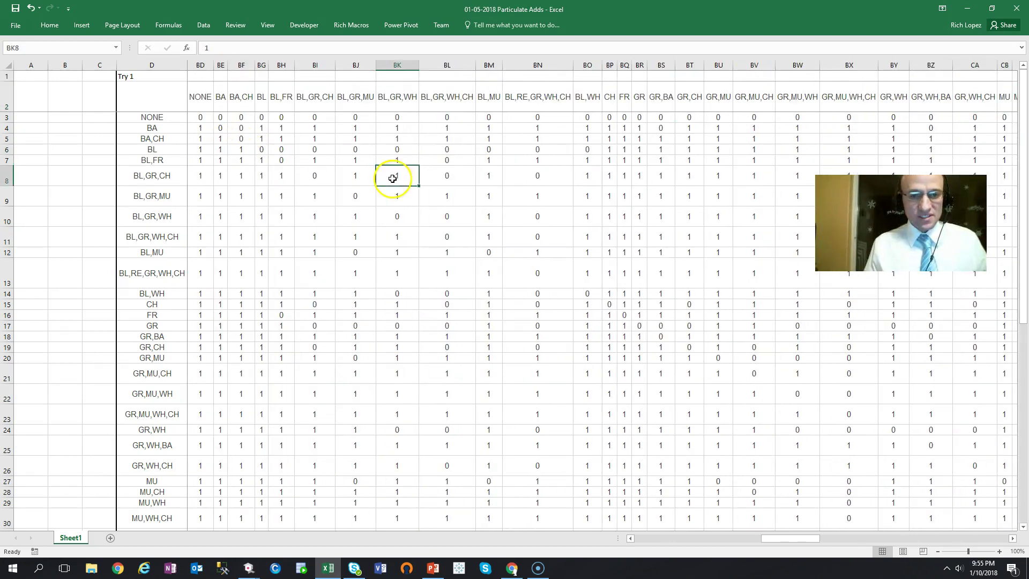
{"action": "left_click", "coordinate": [421, 294]}
{"action": "left_click", "coordinate": [406, 150]}
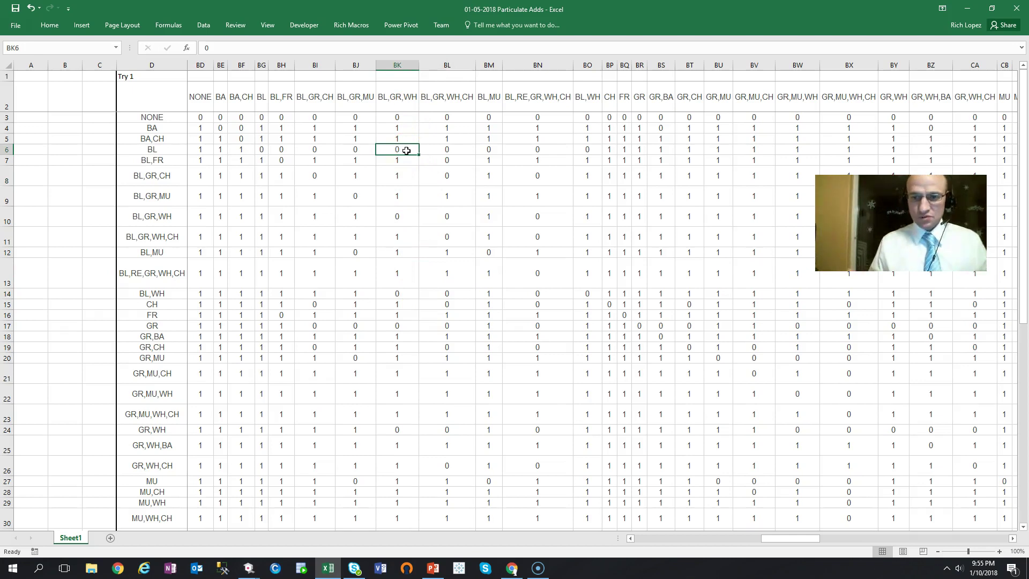
{"action": "left_click", "coordinate": [523, 177]}
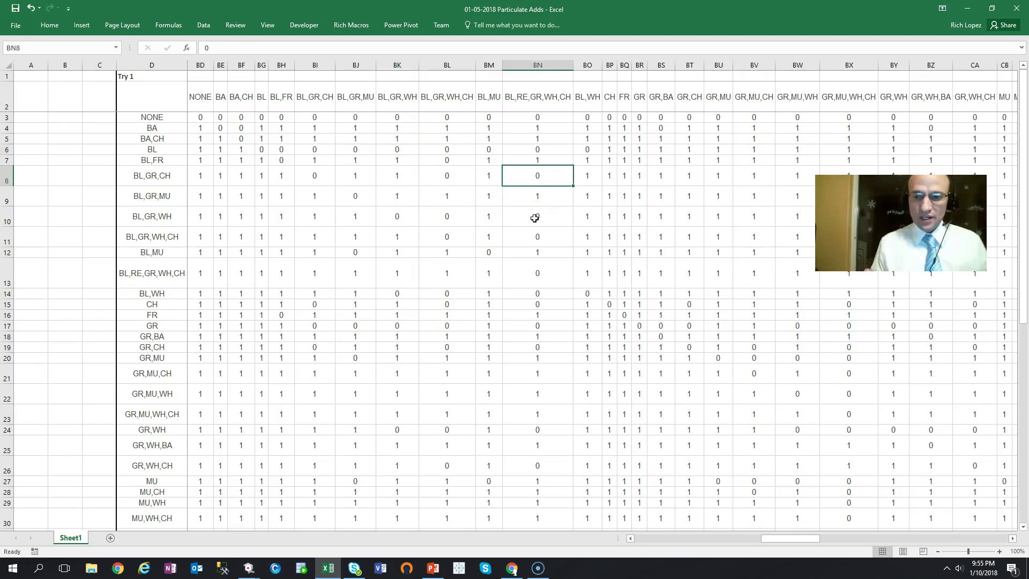
Examine the BL,GR,CH row of the Try 2 matrix against its row label and column headers
{"action": "key", "text": "Left"}
{"action": "key", "text": "Left"}
{"action": "key", "text": "Left"}
{"action": "key", "text": "Left"}
{"action": "key", "text": "Left"}
{"action": "key", "text": "Left"}
{"action": "key", "text": "Left"}
{"action": "key", "text": "Left"}
{"action": "key", "text": "Left"}
{"action": "key", "text": "Left"}
{"action": "key", "text": "Left"}
{"action": "key", "text": "Left"}
{"action": "key", "text": "Left"}
{"action": "key", "text": "Left"}
{"action": "key", "text": "Left"}
{"action": "key", "text": "Left"}
{"action": "key", "text": "Left"}
{"action": "key", "text": "Left"}
{"action": "key", "text": "Right"}
{"action": "key", "text": "Right"}
{"action": "key", "text": "Right"}
{"action": "key", "text": "Right"}
{"action": "key", "text": "Right"}
{"action": "key", "text": "Right"}
{"action": "key", "text": "Right"}
{"action": "key", "text": "Right"}
{"action": "key", "text": "Right"}
{"action": "key", "text": "Right"}
{"action": "key", "text": "Right"}
{"action": "key", "text": "Right"}
{"action": "key", "text": "Right"}
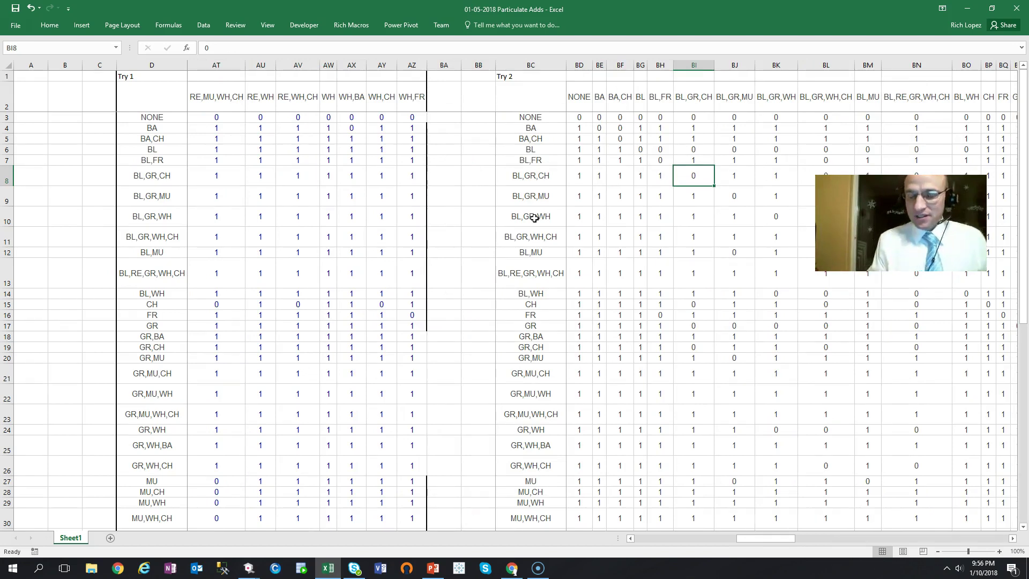
{"action": "key", "text": "Right"}
{"action": "key", "text": "Right"}
{"action": "key", "text": "Right"}
{"action": "key", "text": "Right"}
{"action": "key", "text": "Right"}
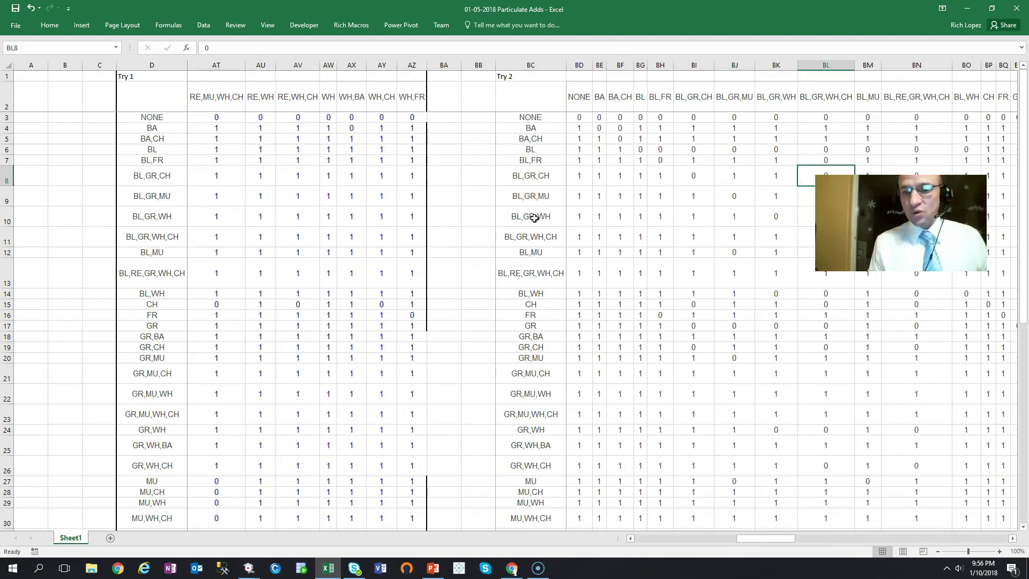
Follow the headers to the end of the Try 2 matrix and on to the blank third matrix starting at column DC
{"action": "key", "text": "Up"}
{"action": "key", "text": "Up"}
{"action": "key", "text": "Up"}
{"action": "key", "text": "Up"}
{"action": "key", "text": "Up"}
{"action": "key", "text": "Up"}
{"action": "key", "text": "Up"}
{"action": "key", "text": "Down"}
{"action": "key", "text": "ctrl+Right"}
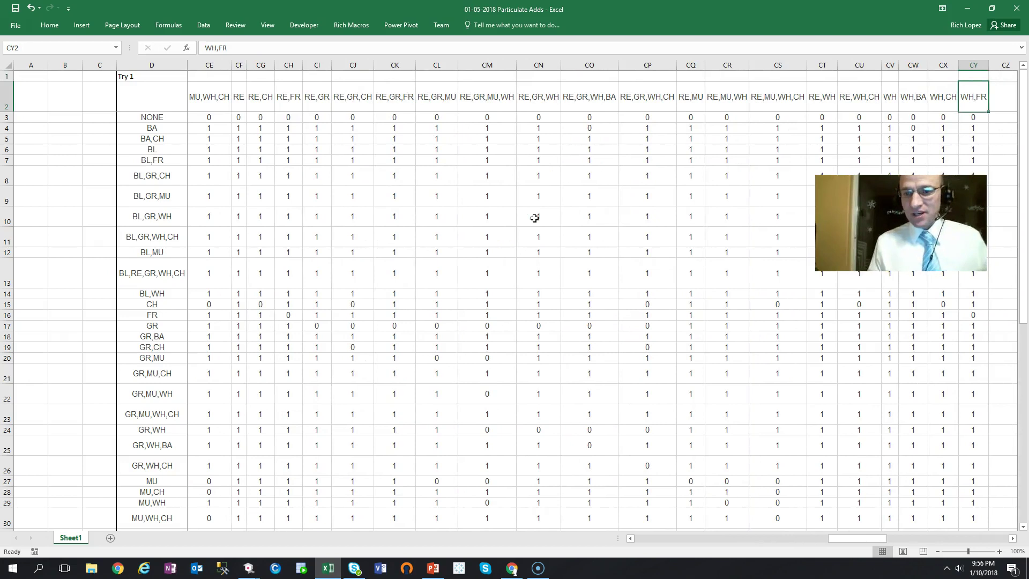
{"action": "key", "text": "Right"}
{"action": "key", "text": "Right"}
{"action": "key", "text": "Right"}
{"action": "key", "text": "Right"}
{"action": "key", "text": "Right"}
{"action": "key", "text": "Right"}
{"action": "key", "text": "Right"}
{"action": "key", "text": "Right"}
{"action": "key", "text": "Right"}
{"action": "key", "text": "Right"}
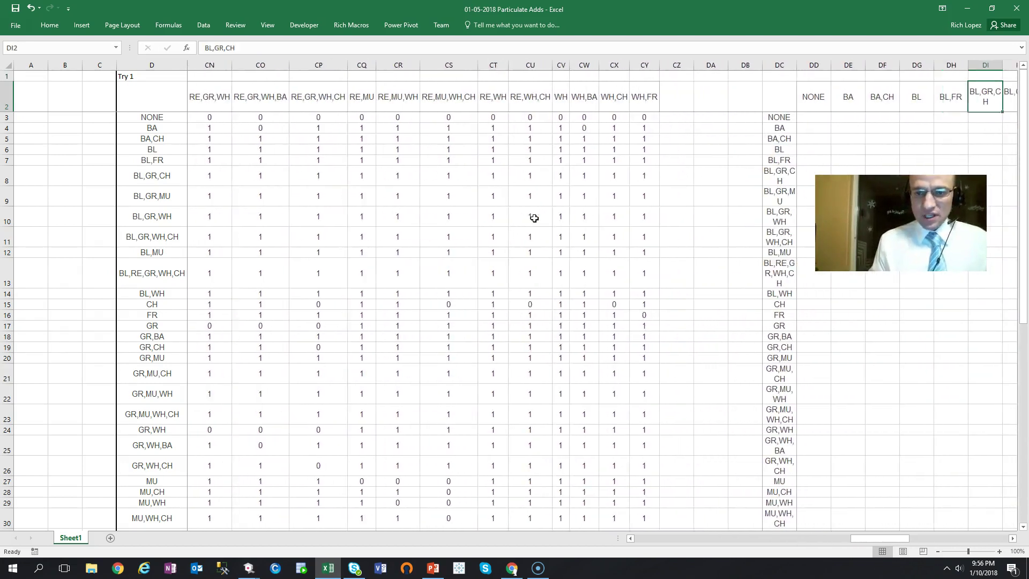
Review the first row 2 column headers of the blank third matrix, back to its NONE column
{"action": "key", "text": "Left"}
{"action": "key", "text": "Left"}
{"action": "key", "text": "Left"}
{"action": "key", "text": "Left"}
{"action": "key", "text": "Left"}
{"action": "key", "text": "Left"}
{"action": "key", "text": "Right"}
{"action": "key", "text": "Right"}
{"action": "key", "text": "Right"}
{"action": "key", "text": "Right"}
{"action": "key", "text": "Right"}
{"action": "key", "text": "Right"}
{"action": "key", "text": "Left"}
{"action": "key", "text": "Left"}
{"action": "key", "text": "Left"}
{"action": "key", "text": "Left"}
{"action": "key", "text": "Left"}
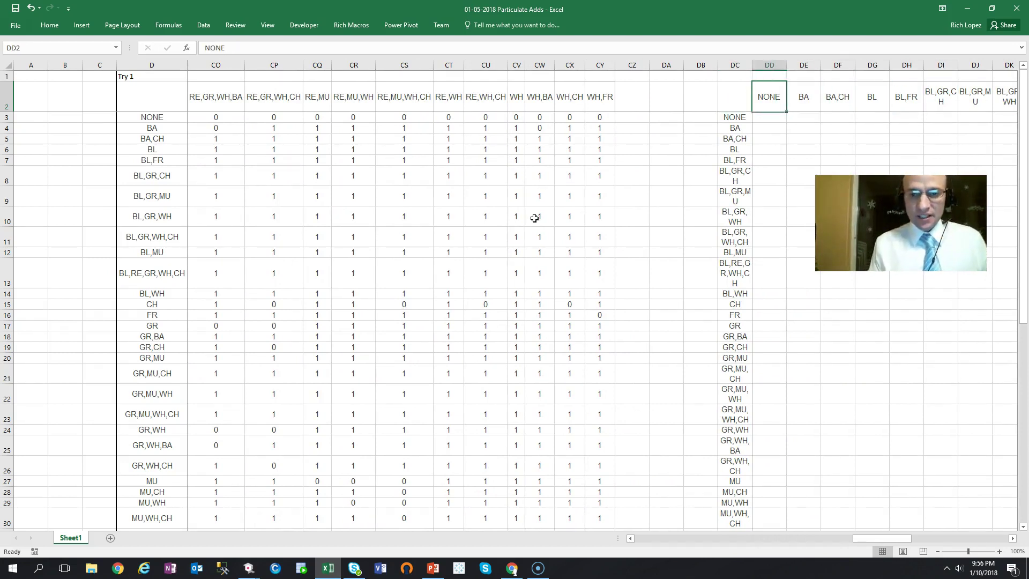
Check the blank third matrix's row labels in column DC down to the last one, WH,FR
{"action": "key", "text": "ctrl+shift+Right"}
{"action": "key", "text": "ctrl+c"}
{"action": "key", "text": "Left"}
{"action": "key", "text": "Down"}
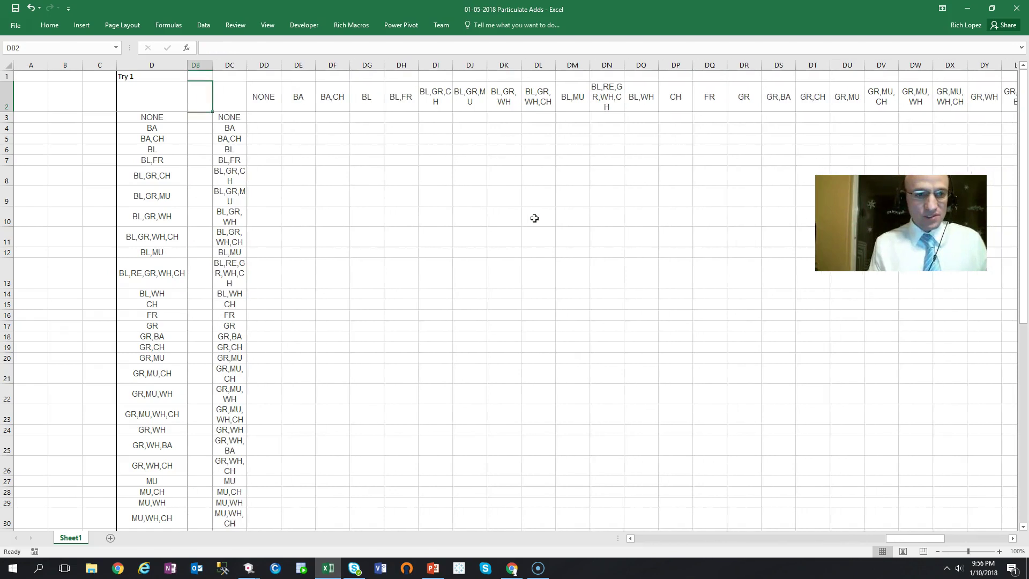
{"action": "key", "text": "ctrl+alt+v"}
{"action": "key", "text": "e"}
{"action": "key", "text": "Return"}
{"action": "scroll", "coordinate": [534, 218], "scroll_direction": "down", "scroll_amount": 7}
{"action": "key", "text": "Up"}
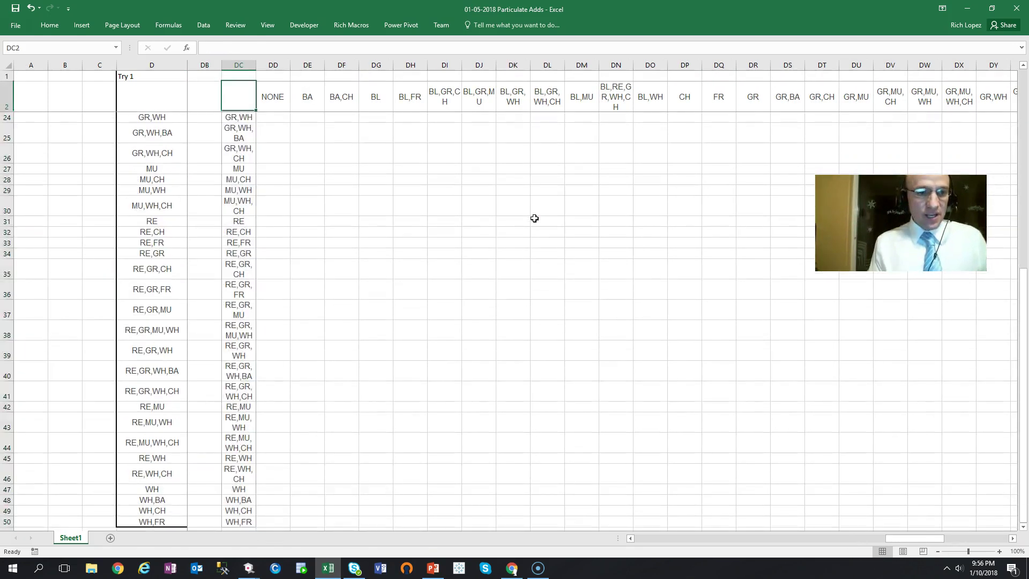
Start a formula in DD3 of the third matrix that references the Try 2 NONE/NONE entry in BD3
{"action": "key", "text": "Down"}
{"action": "key", "text": "Right"}
{"action": "key", "text": "Up"}
{"action": "key", "text": "Down"}
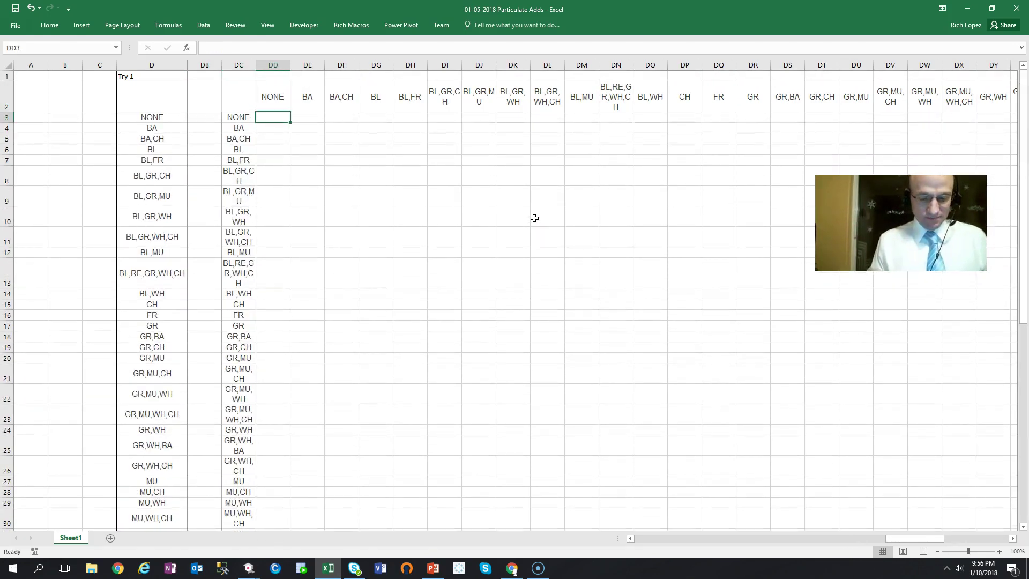
{"action": "type", "text": "="}
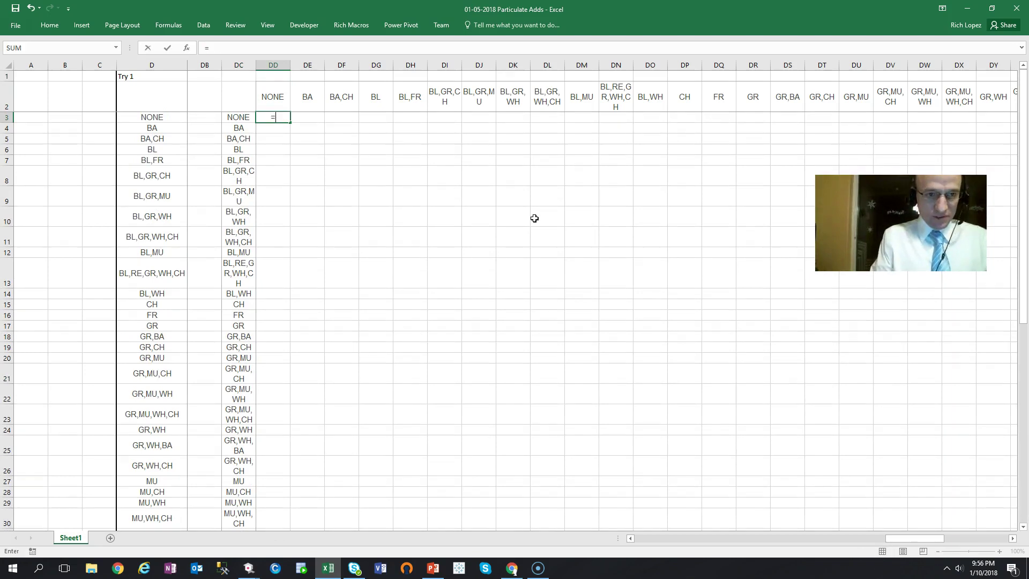
{"action": "key", "text": "Left"}
{"action": "key", "text": "Left"}
{"action": "key", "text": "Left"}
{"action": "key", "text": "Left"}
{"action": "key", "text": "Left"}
{"action": "key", "text": "Left"}
{"action": "key", "text": "Left"}
{"action": "key", "text": "Left"}
{"action": "key", "text": "Left"}
{"action": "key", "text": "Left"}
{"action": "key", "text": "Left"}
{"action": "key", "text": "Left"}
{"action": "key", "text": "Left"}
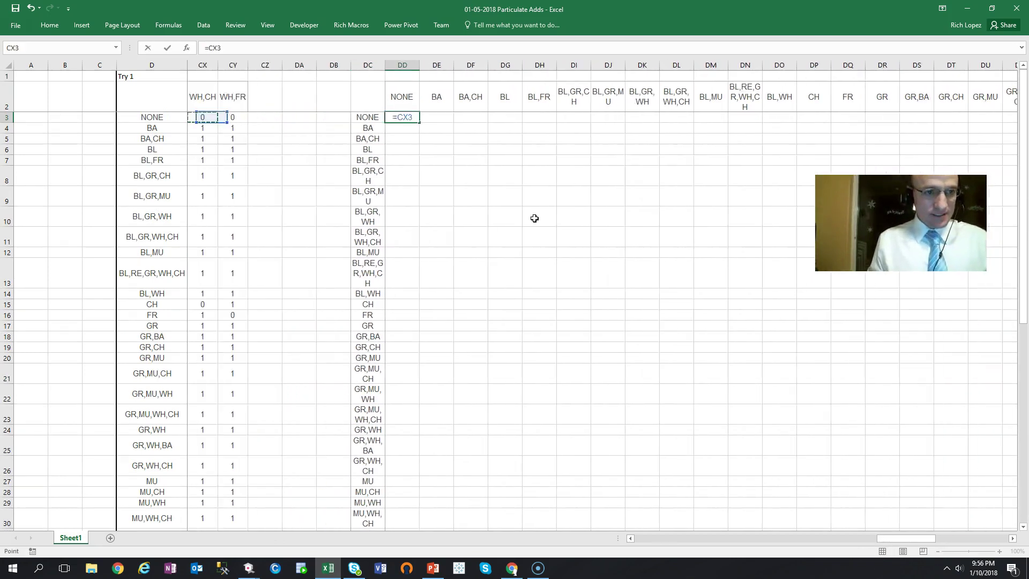
{"action": "key", "text": "Left"}
{"action": "key", "text": "Left"}
{"action": "key", "text": "Left"}
{"action": "key", "text": "Left"}
{"action": "key", "text": "Left"}
{"action": "key", "text": "Left"}
{"action": "key", "text": "Left"}
{"action": "key", "text": "Left"}
{"action": "key", "text": "Left"}
{"action": "key", "text": "Left"}
{"action": "key", "text": "Left"}
{"action": "key", "text": "Left"}
{"action": "key", "text": "Left"}
{"action": "key", "text": "Left"}
{"action": "key", "text": "Left"}
{"action": "key", "text": "Left"}
{"action": "key", "text": "Left"}
{"action": "key", "text": "Left"}
{"action": "key", "text": "Left"}
{"action": "key", "text": "Left"}
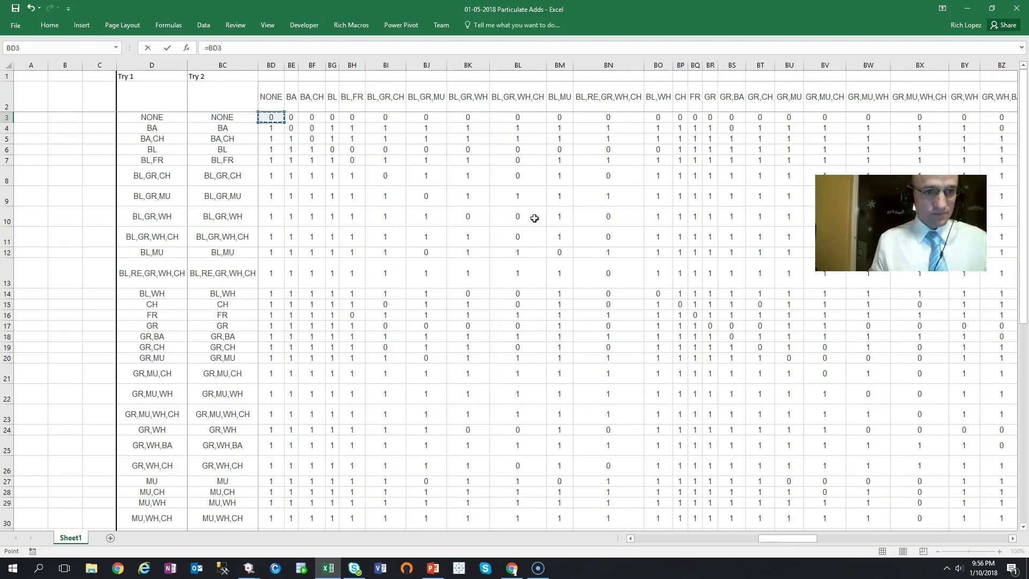
Complete the DD3 formula as =BD3<>E3 to test whether the Try 2 entry differs from the matching Try 1 entry
{"action": "type", "text": "<>"}
{"action": "key", "text": "Left"}
{"action": "key", "text": "Left"}
{"action": "key", "text": "Left"}
{"action": "key", "text": "Left"}
{"action": "key", "text": "Left"}
{"action": "key", "text": "Left"}
{"action": "key", "text": "Left"}
{"action": "key", "text": "Left"}
{"action": "key", "text": "Left"}
{"action": "key", "text": "Left"}
{"action": "key", "text": "Left"}
{"action": "key", "text": "Left"}
{"action": "key", "text": "Left"}
{"action": "key", "text": "Left"}
{"action": "key", "text": "Left"}
{"action": "key", "text": "Left"}
{"action": "key", "text": "Left"}
{"action": "key", "text": "Left"}
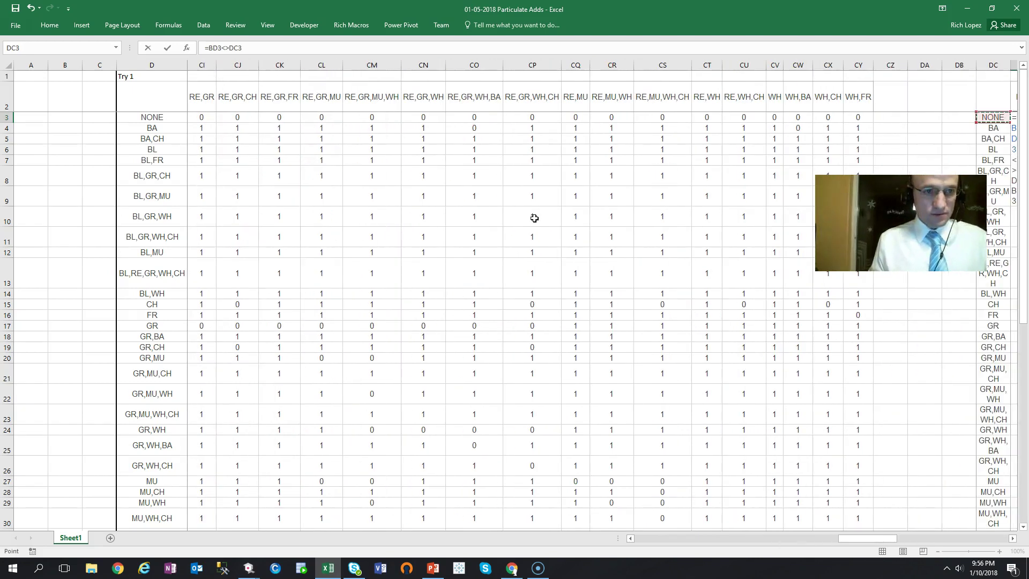
{"action": "key", "text": "Left"}
{"action": "key", "text": "Left"}
{"action": "key", "text": "Left"}
{"action": "key", "text": "Left"}
{"action": "key", "text": "Left"}
{"action": "key", "text": "Left"}
{"action": "key", "text": "Left"}
{"action": "key", "text": "Left"}
{"action": "key", "text": "Left"}
{"action": "key", "text": "Left"}
{"action": "key", "text": "Left"}
{"action": "key", "text": "Left"}
{"action": "key", "text": "Left"}
{"action": "key", "text": "Left"}
{"action": "key", "text": "Left"}
{"action": "key", "text": "Left"}
{"action": "key", "text": "Left"}
{"action": "key", "text": "Left"}
{"action": "key", "text": "Left"}
{"action": "key", "text": "Left"}
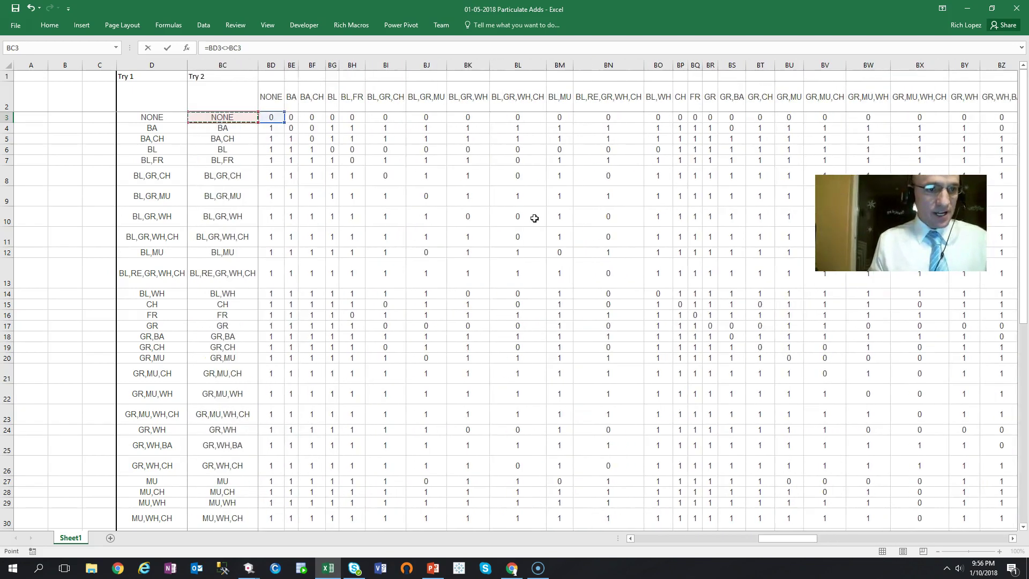
{"action": "key", "text": "Right"}
{"action": "key", "text": "Right"}
{"action": "key", "text": "Right"}
{"action": "key", "text": "Right"}
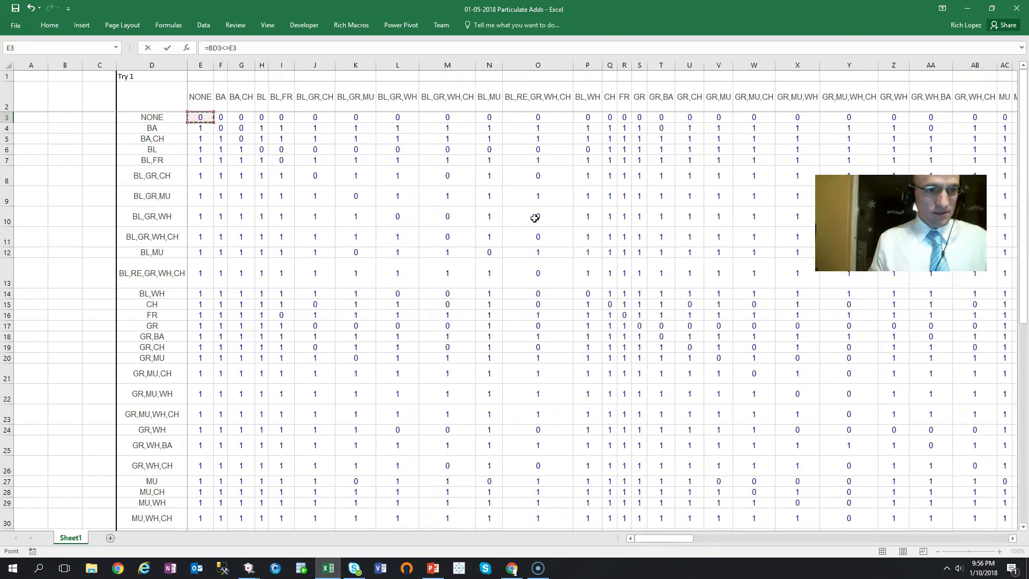
{"action": "key", "text": "Return"}
{"action": "key", "text": "Up"}
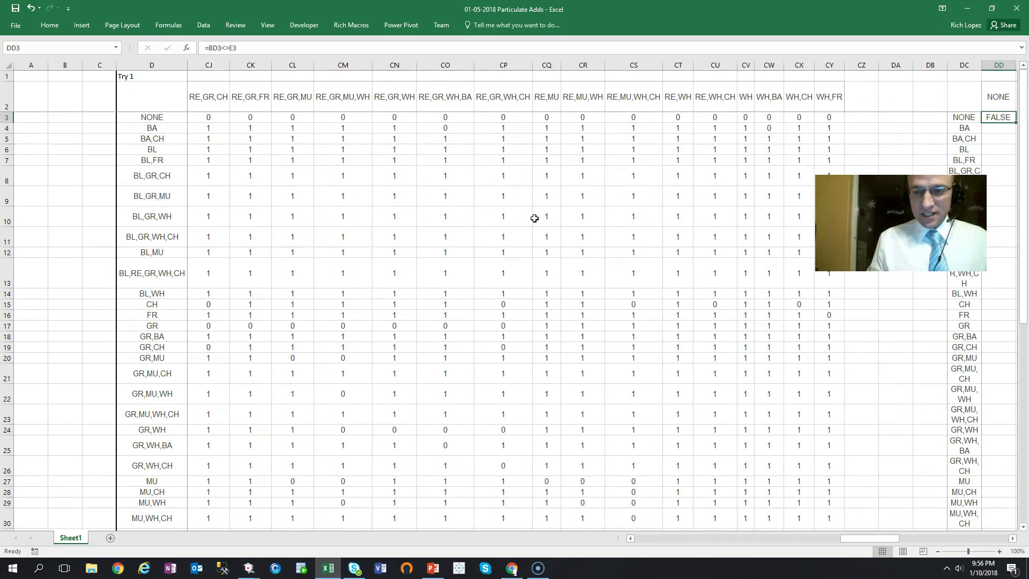
Fill the comparison formula from DD3 down the NONE column to DD50
{"action": "key", "text": "shift+Down"}
{"action": "key", "text": "shift+Down"}
{"action": "key", "text": "shift+Down"}
{"action": "key", "text": "shift+Down"}
{"action": "key", "text": "shift+Down"}
{"action": "key", "text": "shift+Down"}
{"action": "key", "text": "shift+Down"}
{"action": "key", "text": "shift+Down"}
{"action": "key", "text": "shift+Down"}
{"action": "key", "text": "shift+Down"}
{"action": "key", "text": "shift+Down"}
{"action": "key", "text": "shift+Down"}
{"action": "key", "text": "shift+Down"}
{"action": "key", "text": "shift+Down"}
{"action": "key", "text": "shift+Down"}
{"action": "key", "text": "shift+Down"}
{"action": "key", "text": "shift+Down"}
{"action": "key", "text": "shift+Down"}
{"action": "key", "text": "shift+Down"}
{"action": "key", "text": "shift+Down"}
{"action": "scroll", "coordinate": [534, 219], "scroll_direction": "up", "scroll_amount": 3}
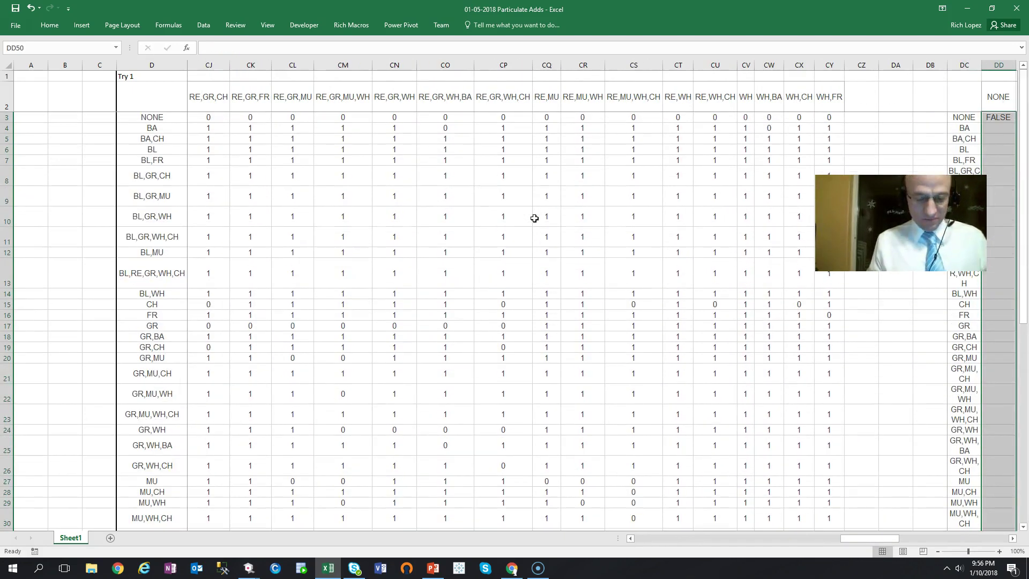
{"action": "key", "text": "ctrl+d"}
Fill the comparison formulas in DD3:DD50 across the third matrix to the WH,FR column, EY
{"action": "key", "text": "shift+Right"}
{"action": "key", "text": "shift+Right"}
{"action": "key", "text": "shift+Right"}
{"action": "key", "text": "shift+Right"}
{"action": "key", "text": "shift+Right"}
{"action": "key", "text": "shift+Right"}
{"action": "key", "text": "shift+Right"}
{"action": "key", "text": "shift+Right"}
{"action": "key", "text": "shift+Right"}
{"action": "key", "text": "shift+Right"}
{"action": "key", "text": "shift+Right"}
{"action": "key", "text": "shift+Right"}
{"action": "key", "text": "shift+Right"}
{"action": "key", "text": "shift+Right"}
{"action": "key", "text": "shift+Right"}
{"action": "key", "text": "shift+Right"}
{"action": "key", "text": "shift+Right"}
{"action": "key", "text": "shift+Right"}
{"action": "key", "text": "shift+Right"}
{"action": "key", "text": "shift+Right"}
{"action": "key", "text": "shift+Right"}
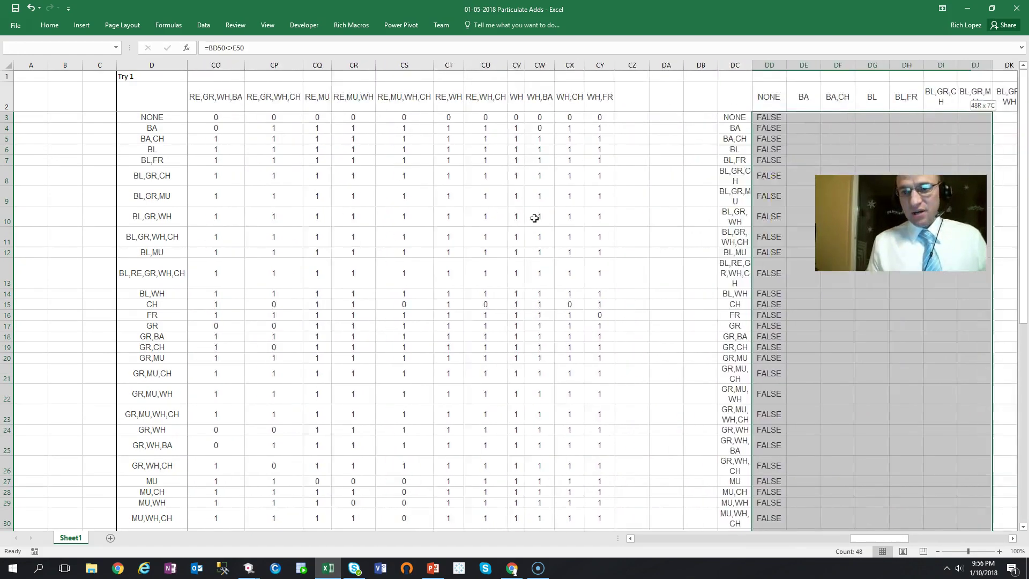
{"action": "key", "text": "shift+Left"}
{"action": "key", "text": "shift+Left"}
{"action": "key", "text": "shift+Left"}
{"action": "key", "text": "shift+Left"}
{"action": "key", "text": "shift+Left"}
{"action": "key", "text": "shift+Left"}
{"action": "key", "text": "shift+Left"}
{"action": "key", "text": "shift+Left"}
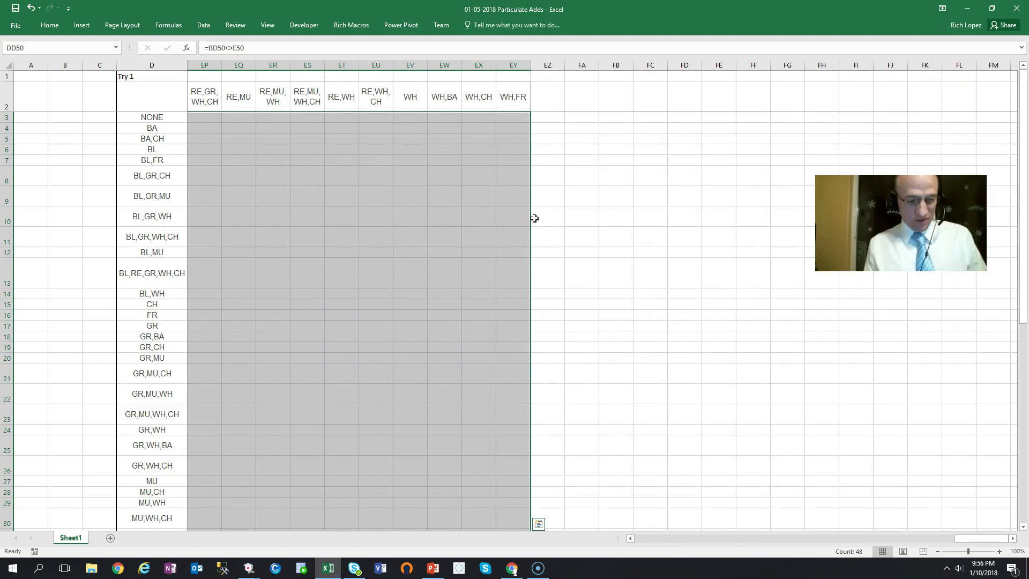
{"action": "key", "text": "ctrl+r"}
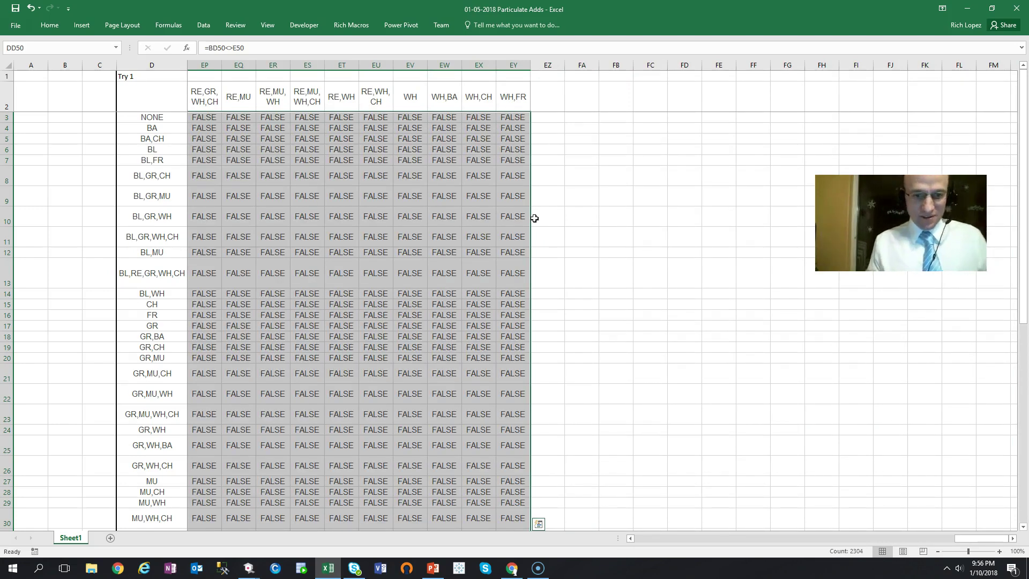
Trace the flagged difference in DN46 to its referenced Try 2 entry in BN46 and Try 1 entry in O46
{"action": "key", "text": "Left"}
{"action": "key", "text": "Right"}
{"action": "key", "text": "Up"}
{"action": "key", "text": "Up"}
{"action": "key", "text": "Up"}
{"action": "key", "text": "Up"}
{"action": "key", "text": "Up"}
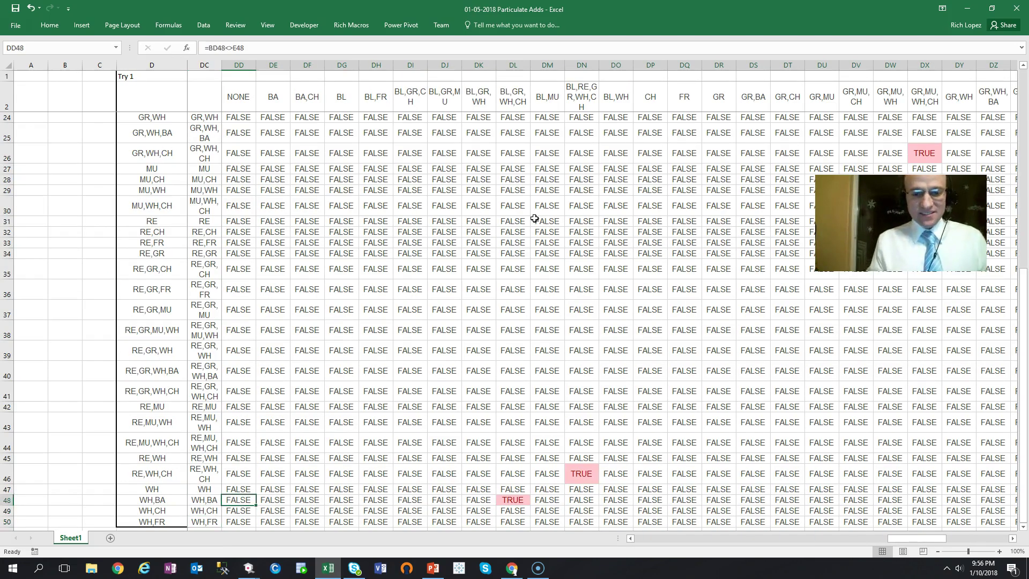
{"action": "key", "text": "Right"}
{"action": "key", "text": "Right"}
{"action": "key", "text": "Right"}
{"action": "key", "text": "Right"}
{"action": "key", "text": "Right"}
{"action": "key", "text": "Right"}
{"action": "key", "text": "Right"}
{"action": "key", "text": "Right"}
{"action": "key", "text": "Right"}
{"action": "key", "text": "Right"}
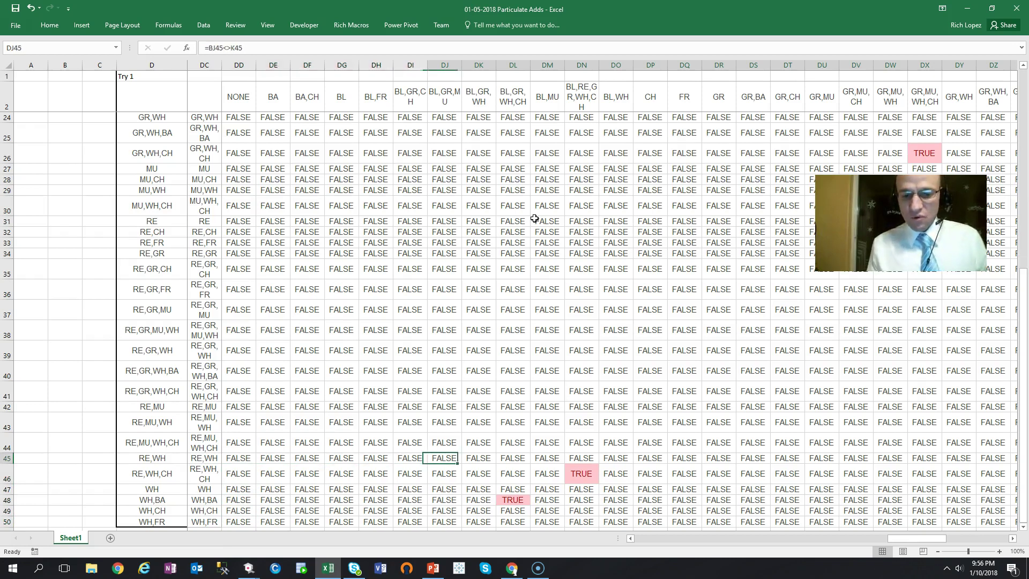
{"action": "key", "text": "Down"}
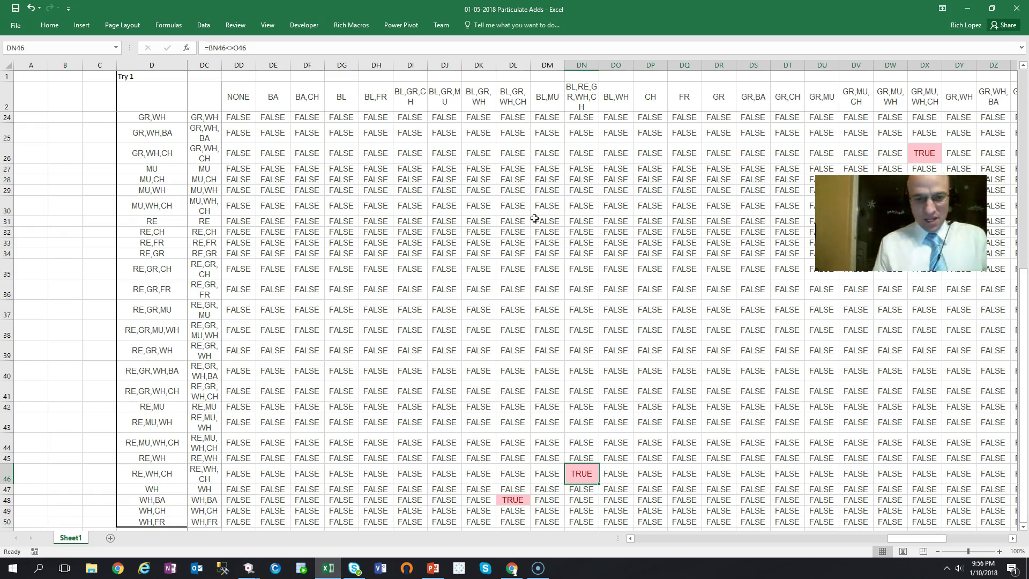
{"action": "key", "text": "F2"}
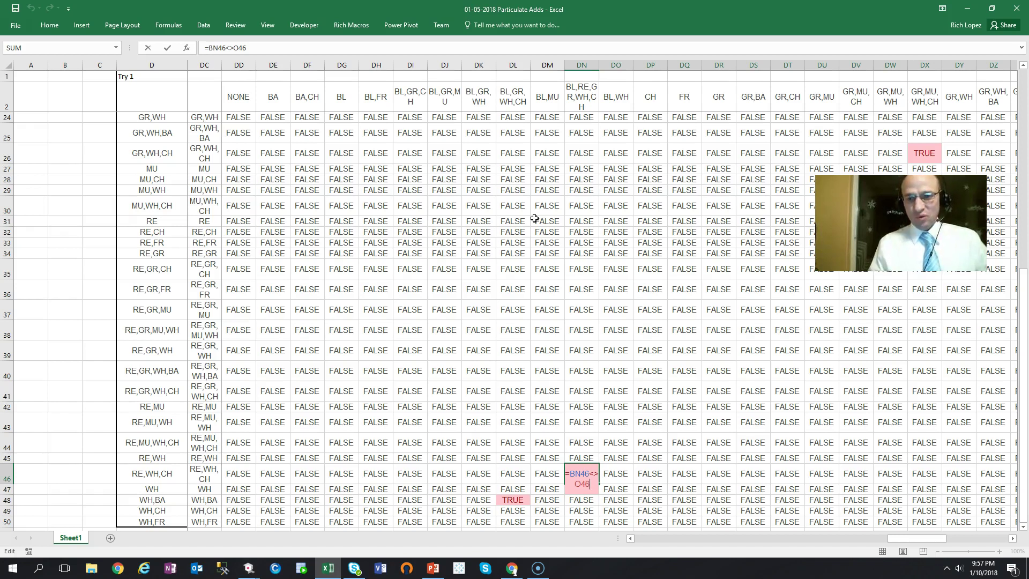
{"action": "left_click_drag", "start_coordinate": [905, 538], "coordinate": [771, 557]}
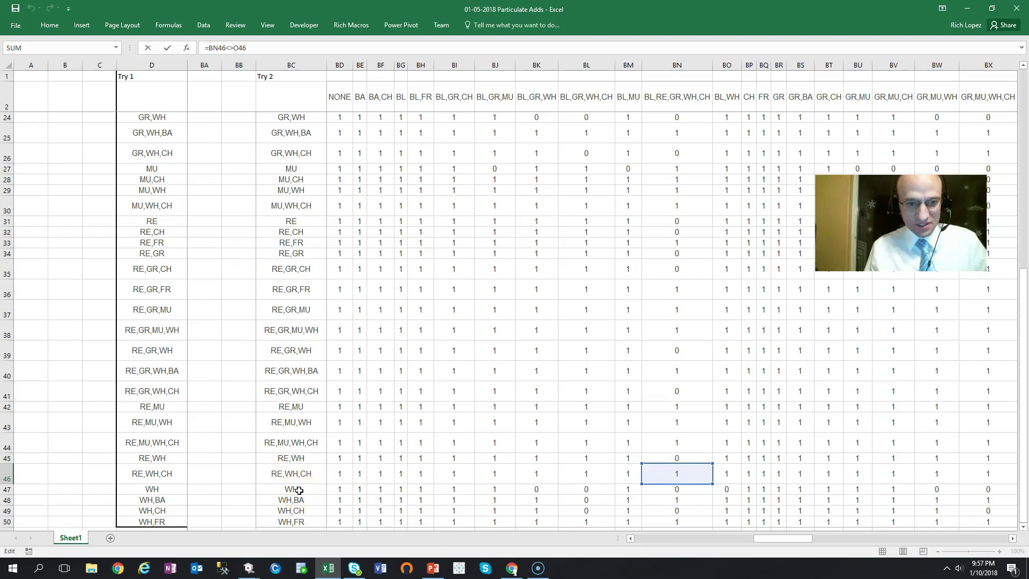
{"action": "left_click_drag", "start_coordinate": [793, 543], "coordinate": [659, 544]}
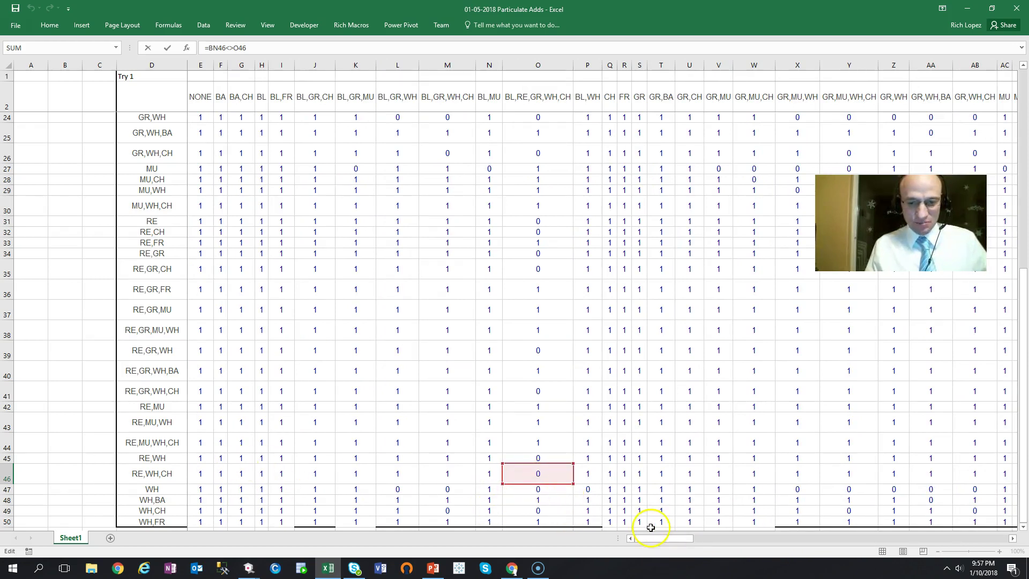
Set the Try 2 entry in BN46, row RE,WH,CH and column BL,RE,GR,WH,CH, to 0
{"action": "left_click_drag", "start_coordinate": [654, 541], "coordinate": [787, 544]}
{"action": "left_click", "coordinate": [527, 476]}
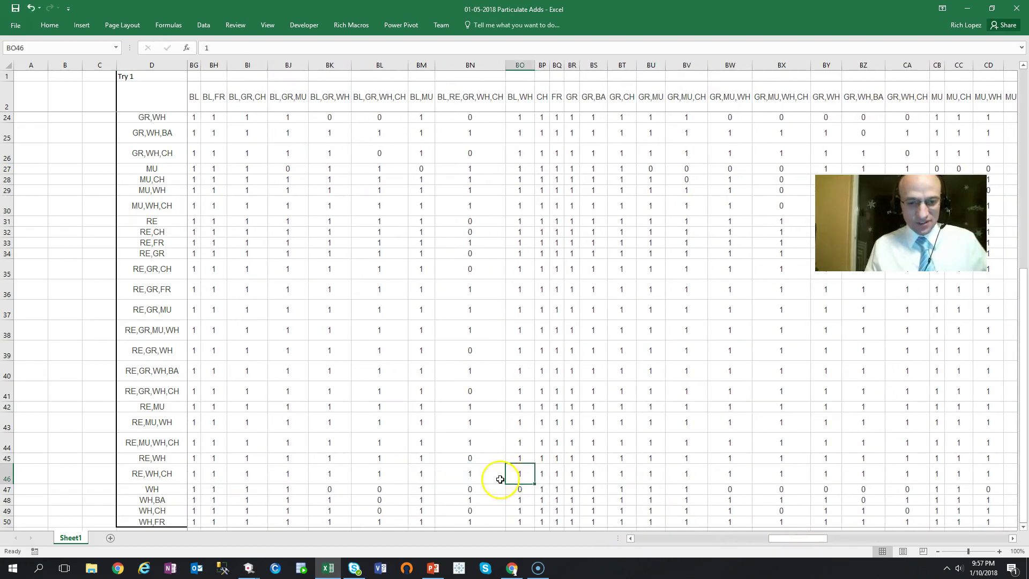
{"action": "left_click", "coordinate": [491, 475]}
{"action": "type", "text": "0"}
{"action": "key", "text": "Tab"}
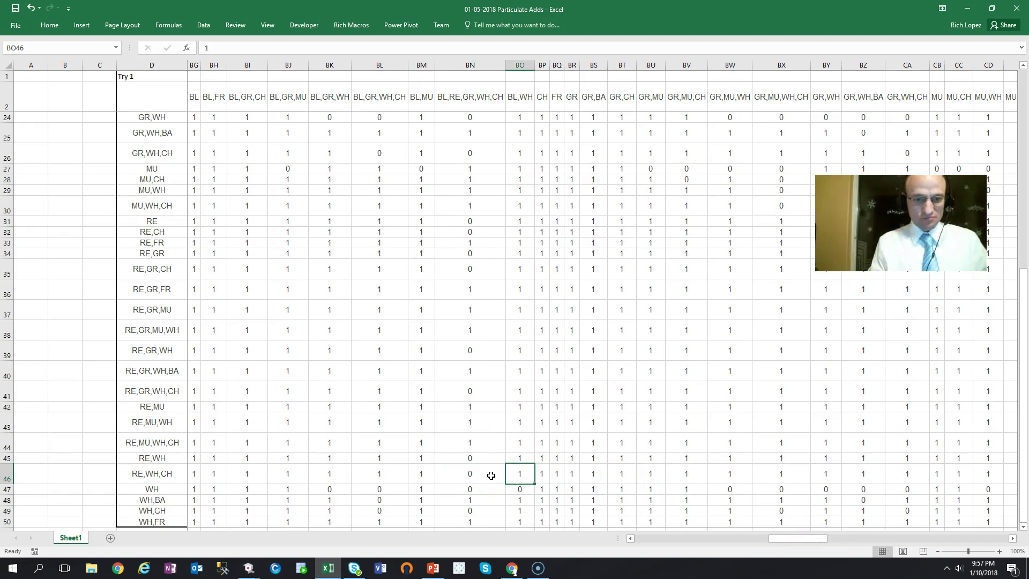
Trace the flagged difference in DL48 of the third matrix to the Try 1 entry its formula references, M48
{"action": "key", "text": "Right"}
{"action": "key", "text": "Right"}
{"action": "key", "text": "Right"}
{"action": "key", "text": "Right"}
{"action": "key", "text": "Right"}
{"action": "key", "text": "Right"}
{"action": "key", "text": "Right"}
{"action": "key", "text": "Right"}
{"action": "key", "text": "Right"}
{"action": "key", "text": "Right"}
{"action": "key", "text": "Right"}
{"action": "key", "text": "Right"}
{"action": "key", "text": "Right"}
{"action": "key", "text": "Right"}
{"action": "key", "text": "Right"}
{"action": "key", "text": "Right"}
{"action": "key", "text": "Right"}
{"action": "key", "text": "Right"}
{"action": "key", "text": "Right"}
{"action": "key", "text": "Right"}
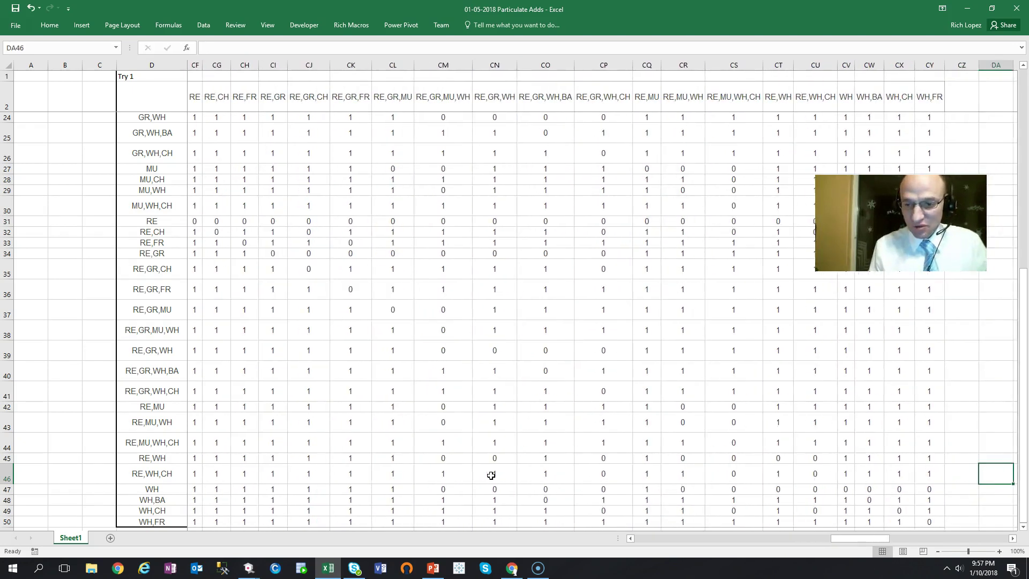
{"action": "key", "text": "Right"}
{"action": "key", "text": "Right"}
{"action": "key", "text": "Right"}
{"action": "key", "text": "Right"}
{"action": "key", "text": "Right"}
{"action": "key", "text": "Right"}
{"action": "key", "text": "Left"}
{"action": "key", "text": "Left"}
{"action": "key", "text": "Left"}
{"action": "key", "text": "Left"}
{"action": "key", "text": "Left"}
{"action": "key", "text": "Left"}
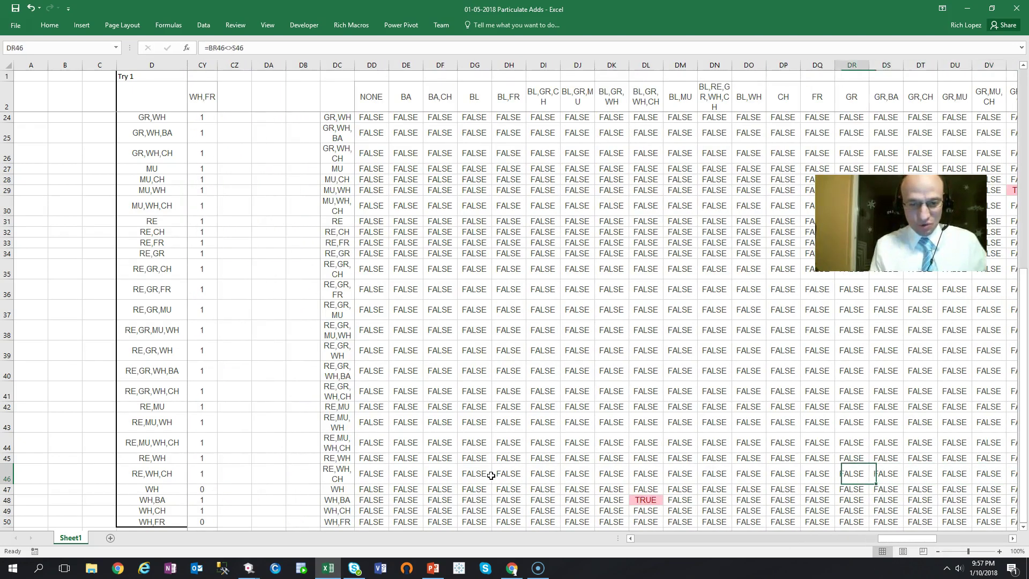
{"action": "key", "text": "Down"}
{"action": "key", "text": "Down"}
{"action": "key", "text": "Left"}
{"action": "key", "text": "Left"}
{"action": "key", "text": "Left"}
{"action": "key", "text": "Left"}
{"action": "key", "text": "F2"}
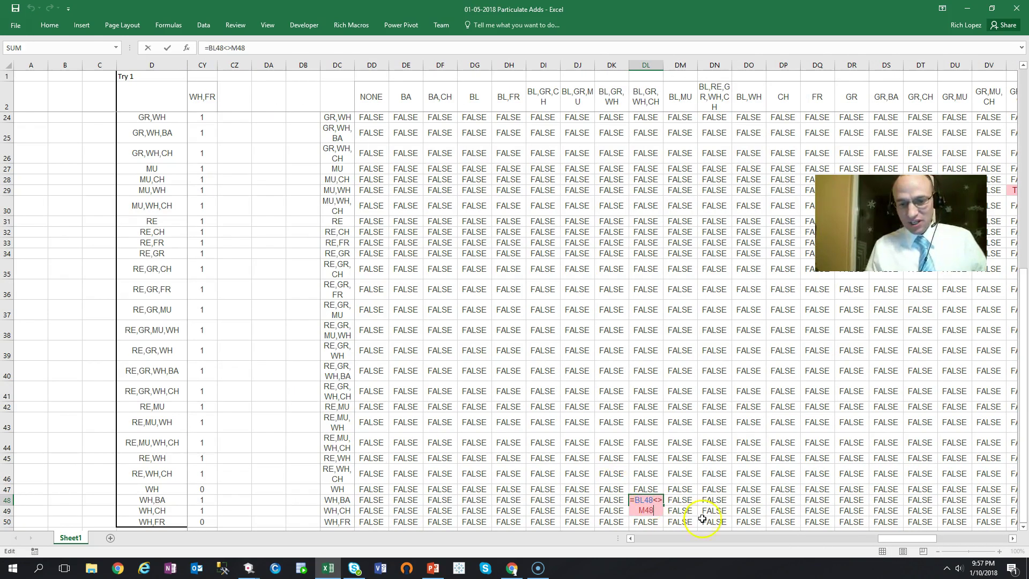
{"action": "left_click_drag", "start_coordinate": [889, 535], "coordinate": [600, 571]}
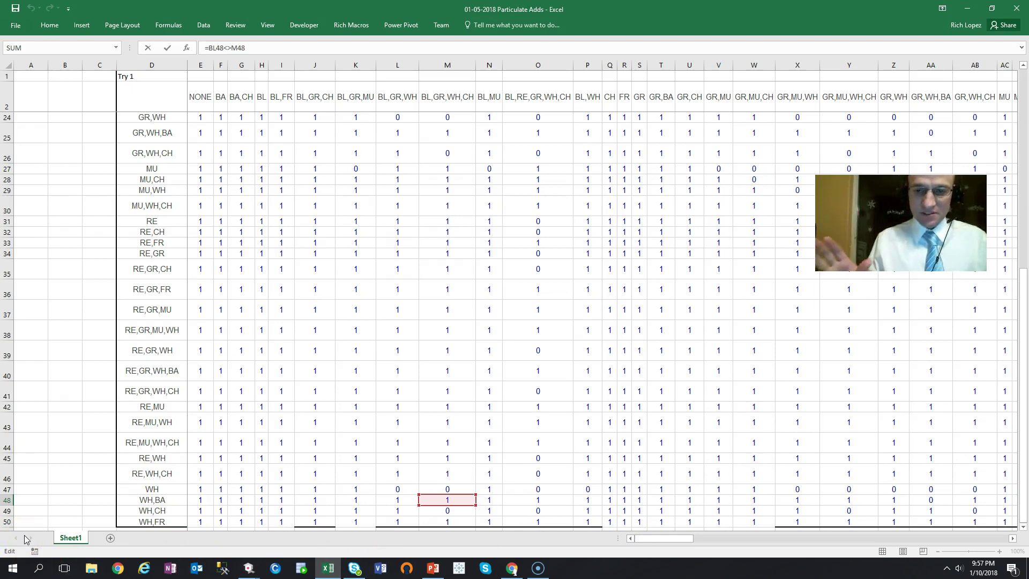
Copy the Try 1 row labels from NONE to WH,FR in column D and switch to Quantrix Modeler
{"action": "left_click", "coordinate": [167, 352]}
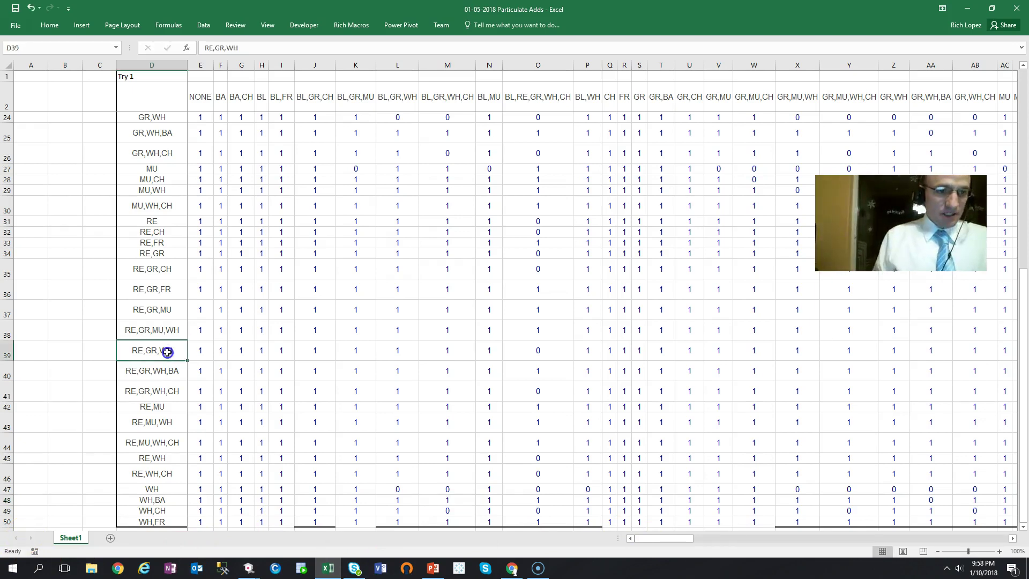
{"action": "key", "text": "ctrl+Up"}
{"action": "key", "text": "ctrl+shift+Down"}
{"action": "key", "text": "ctrl+c"}
{"action": "key", "text": "alt+Tab"}
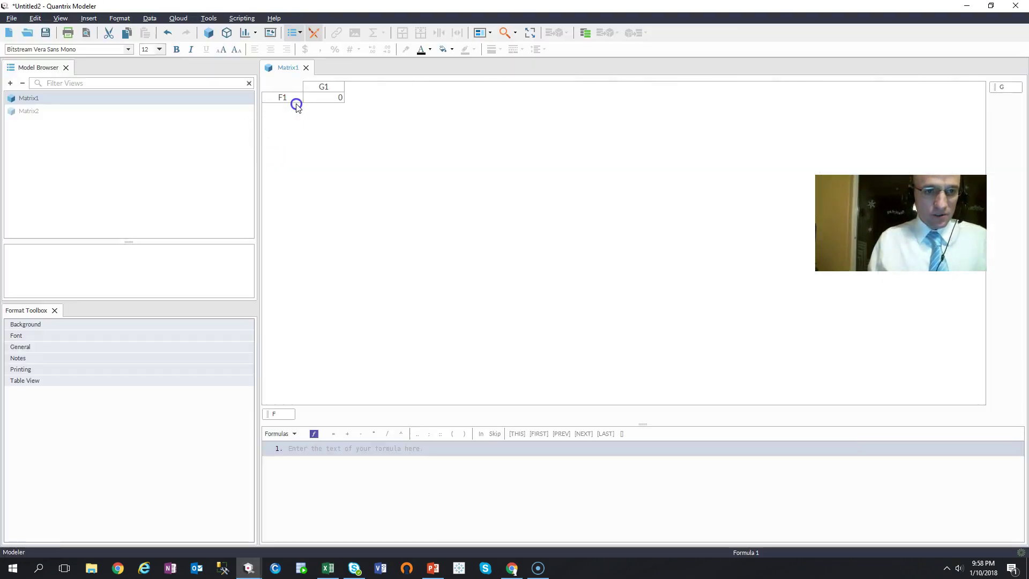
Replace the F1 row item of Matrix1 with the copied code labels
{"action": "left_click", "coordinate": [298, 101]}
{"action": "left_click", "coordinate": [295, 101]}
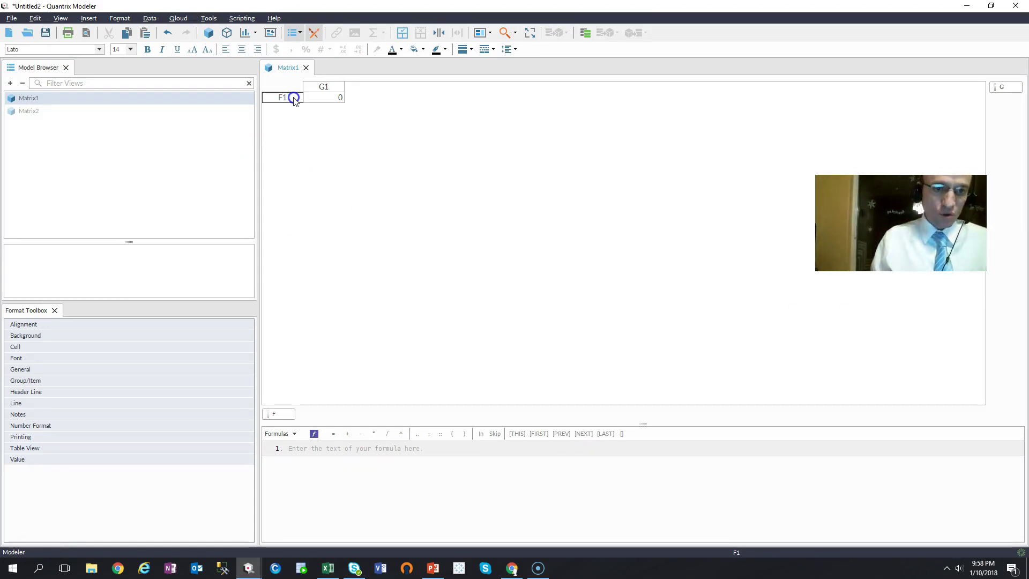
{"action": "right_click", "coordinate": [295, 102]}
{"action": "left_click", "coordinate": [315, 114]}
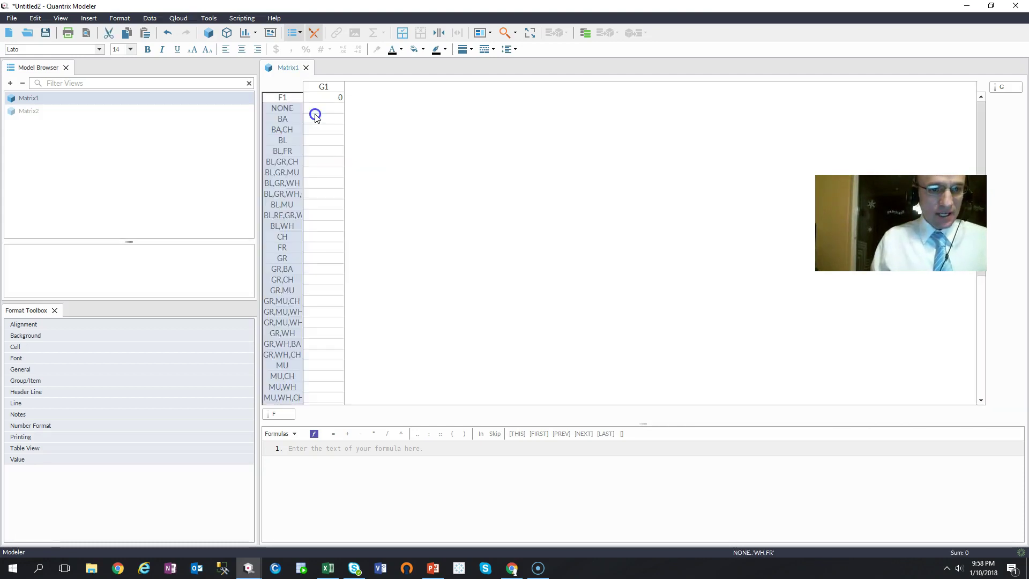
{"action": "left_click", "coordinate": [282, 98]}
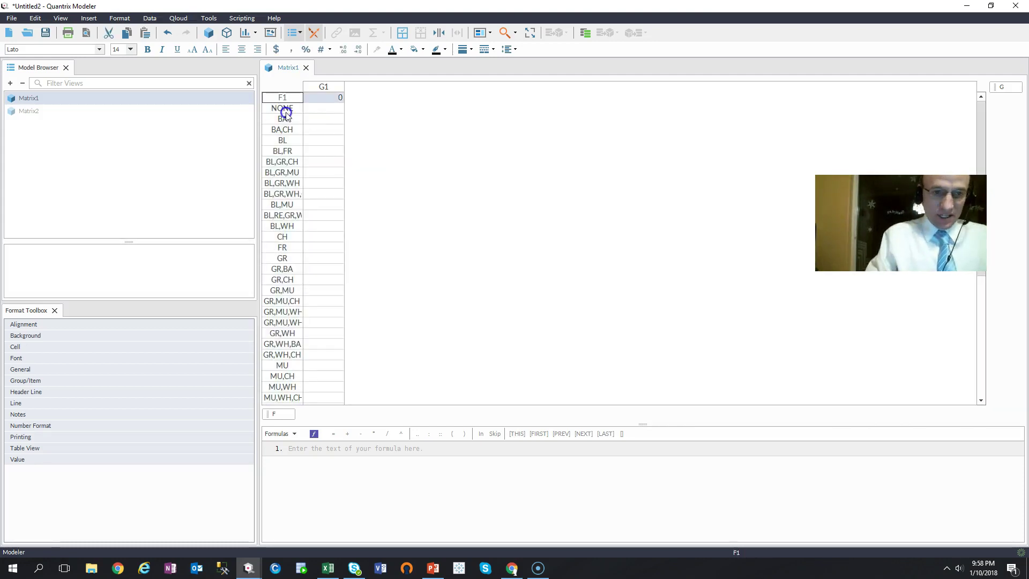
{"action": "key", "text": "Delete"}
Rename the row category F to "from particulate"
{"action": "left_click", "coordinate": [278, 416]}
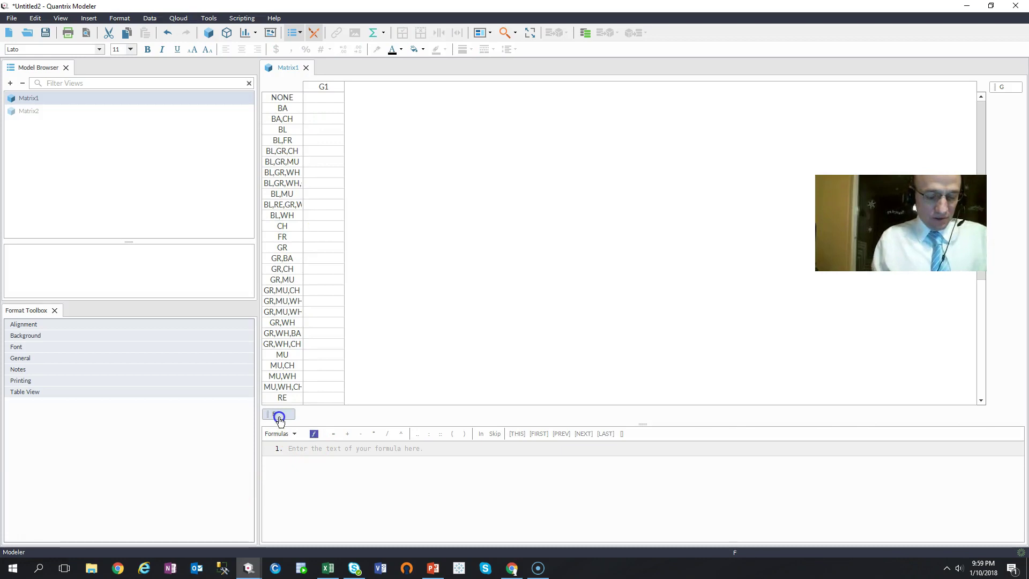
{"action": "left_click", "coordinate": [278, 417]}
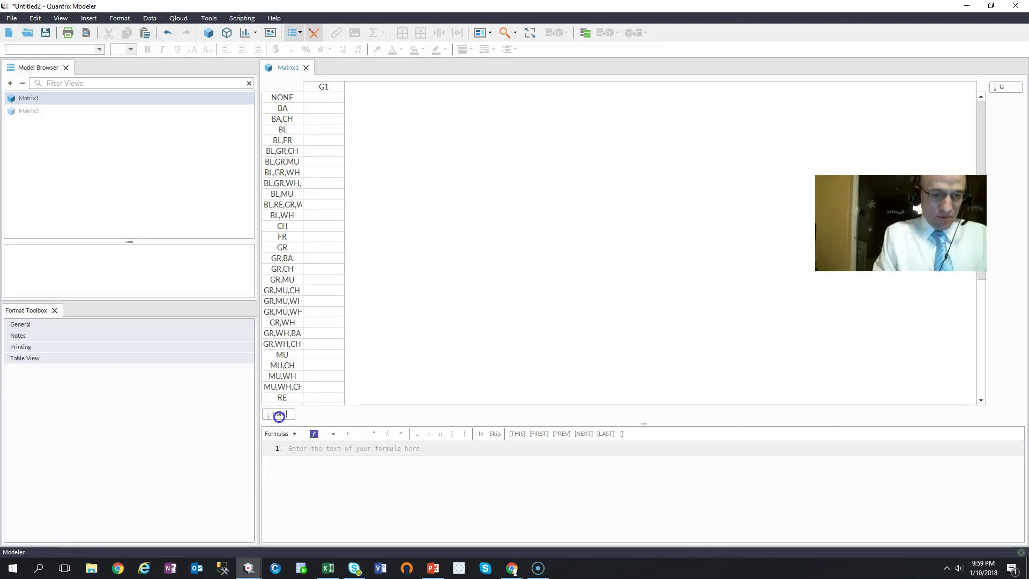
{"action": "type", "text": "from particul"}
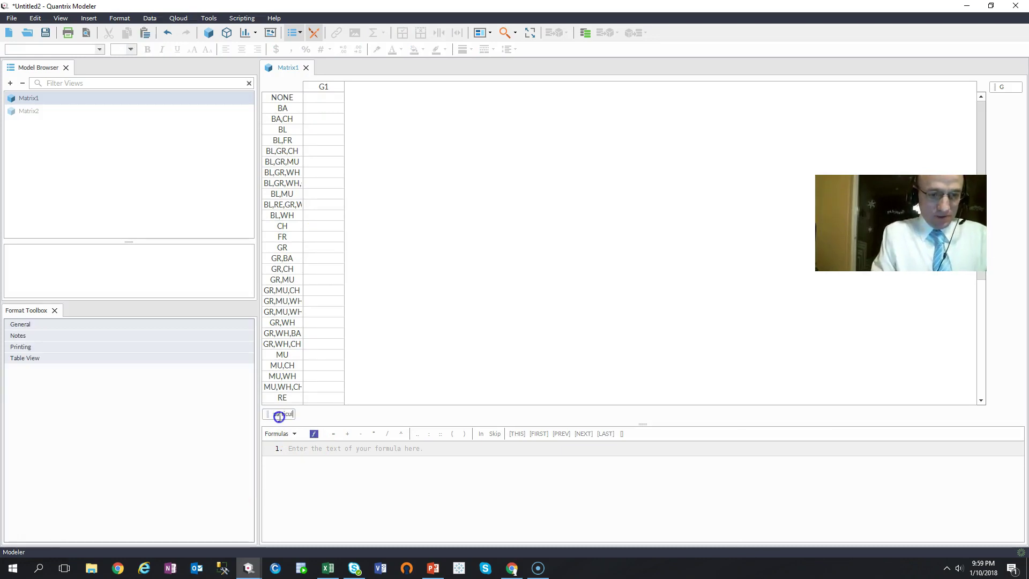
{"action": "type", "text": "ate"}
{"action": "key", "text": "Return"}
Move category G to the rows after from particulate and replace its G1 item with the copied code labels
{"action": "left_click_drag", "start_coordinate": [1007, 87], "coordinate": [441, 405]}
{"action": "left_click", "coordinate": [338, 91]}
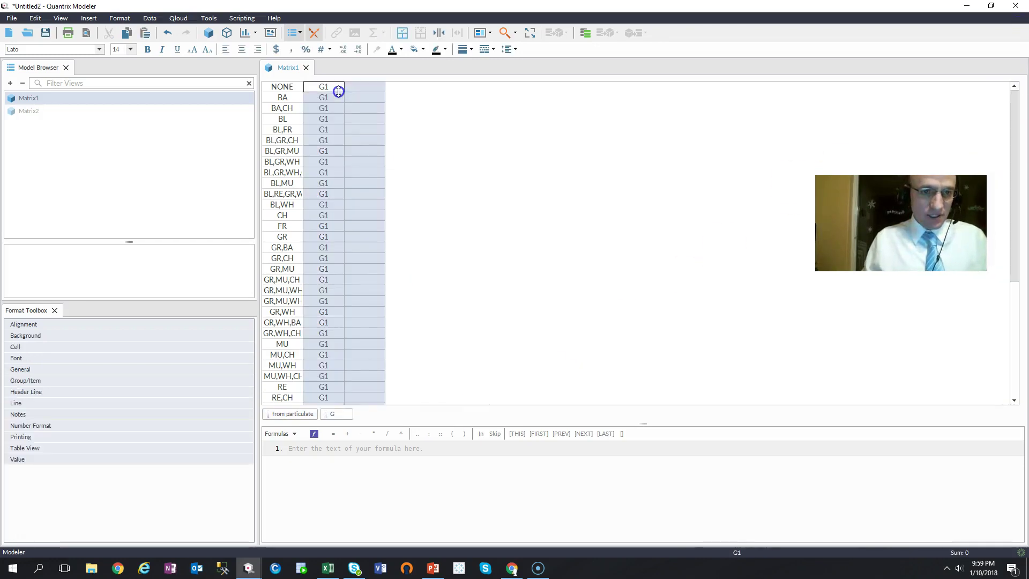
{"action": "left_click", "coordinate": [335, 86]}
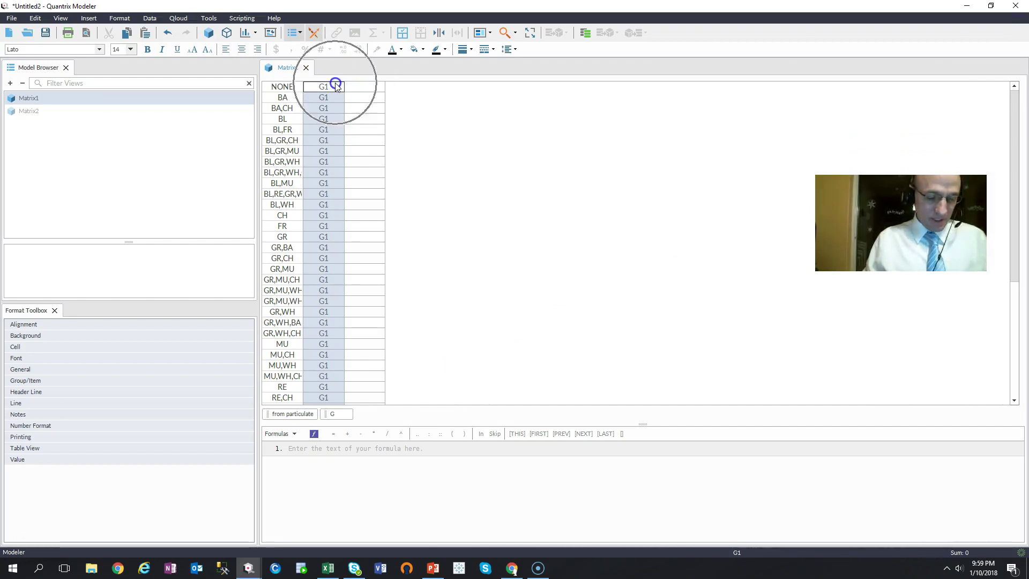
{"action": "left_click", "coordinate": [339, 102]}
{"action": "left_click", "coordinate": [336, 87]}
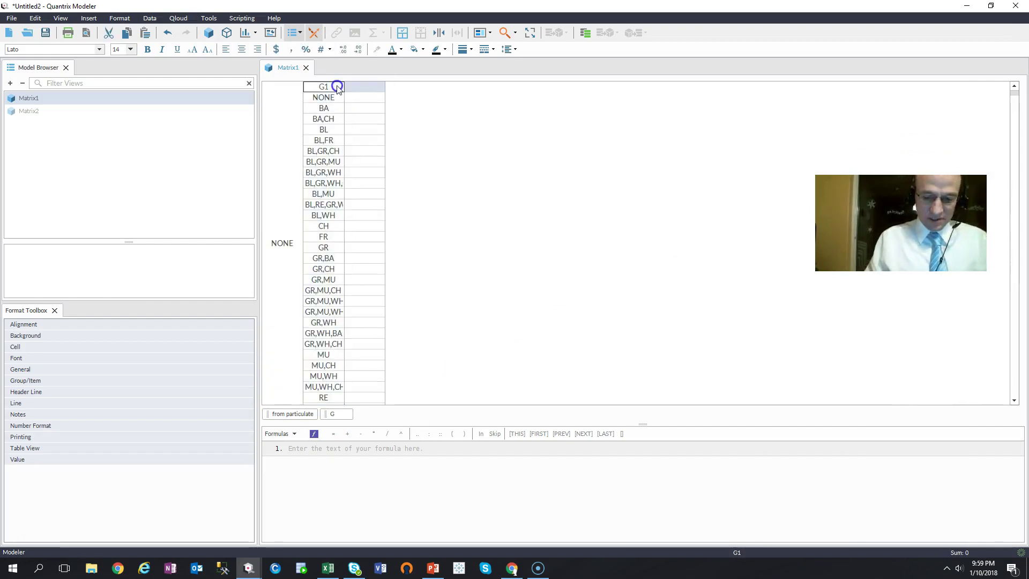
{"action": "left_click_drag", "start_coordinate": [334, 86], "coordinate": [330, 419]}
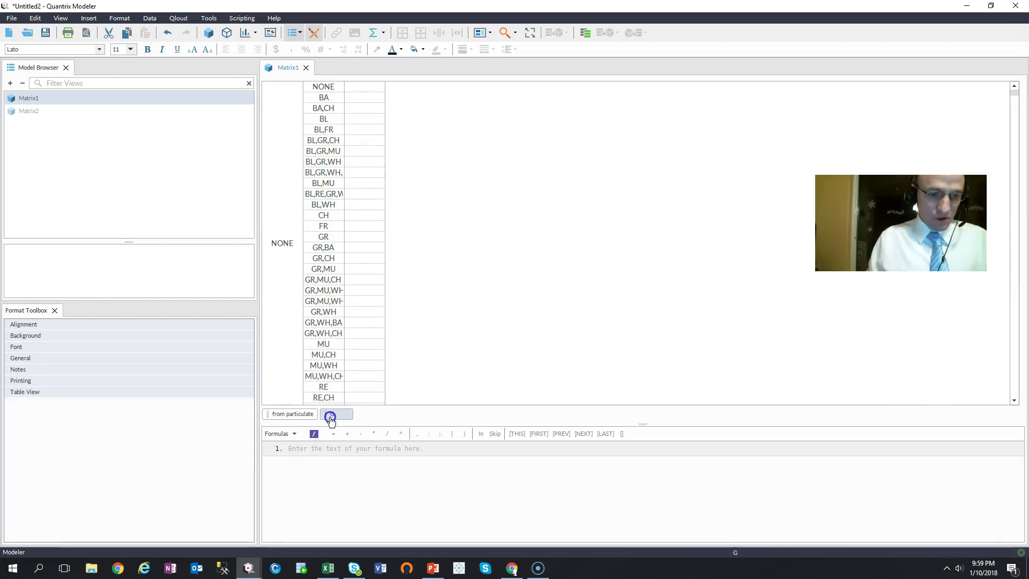
Rename category G to "To particulates" and move it back to the columns of Matrix1
{"action": "double_click", "coordinate": [330, 419]}
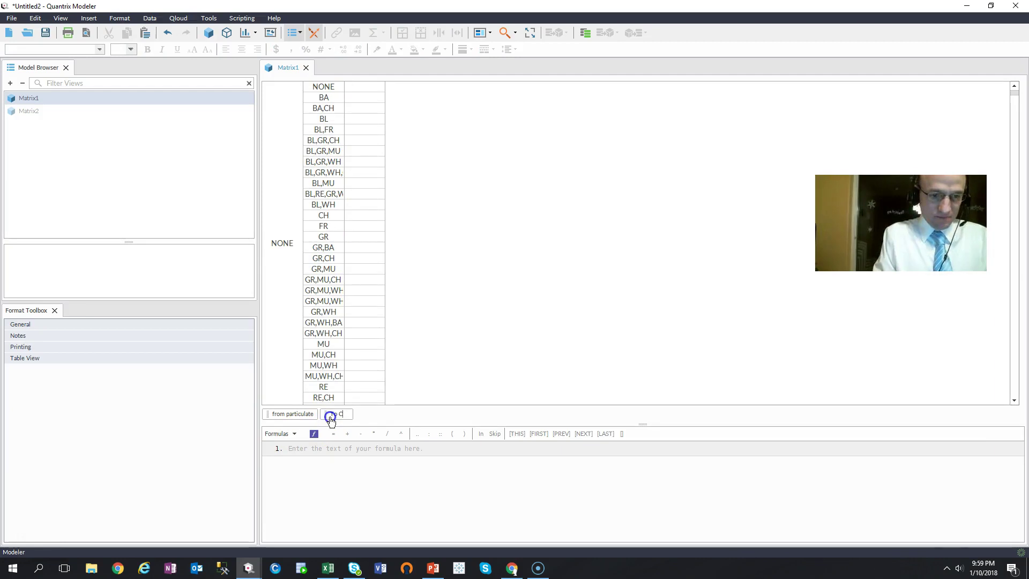
{"action": "type", "text": "To particulates"}
{"action": "key", "text": "Return"}
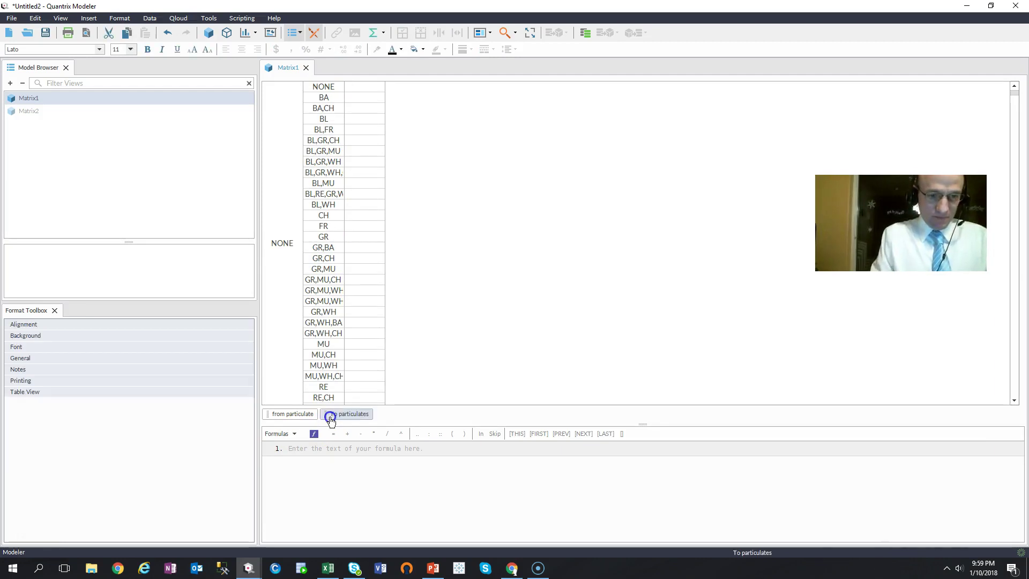
{"action": "left_click_drag", "start_coordinate": [330, 419], "coordinate": [1005, 101]}
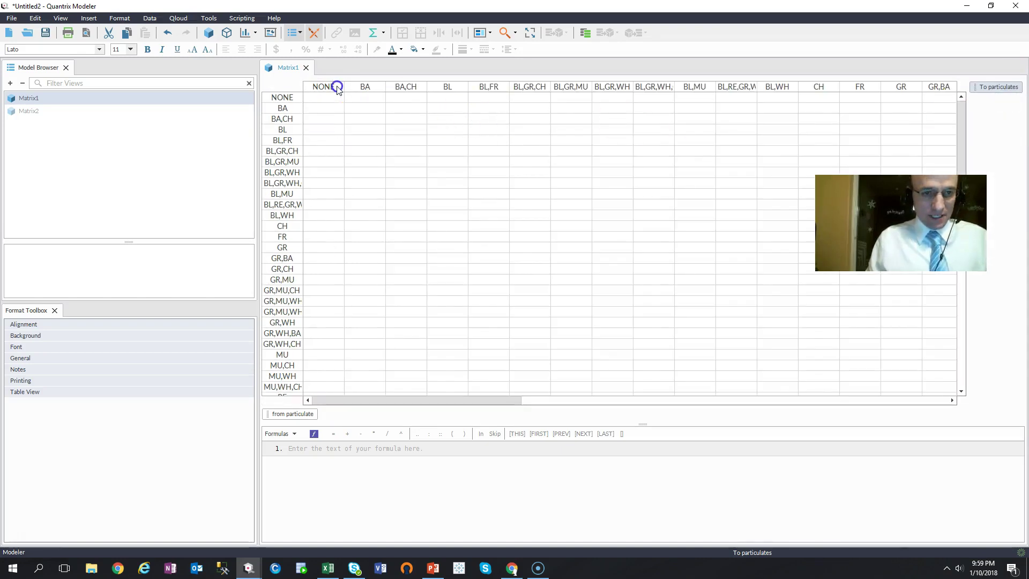
Add a new column category under To particulates and name its first item Try1
{"action": "key", "text": "Insert"}
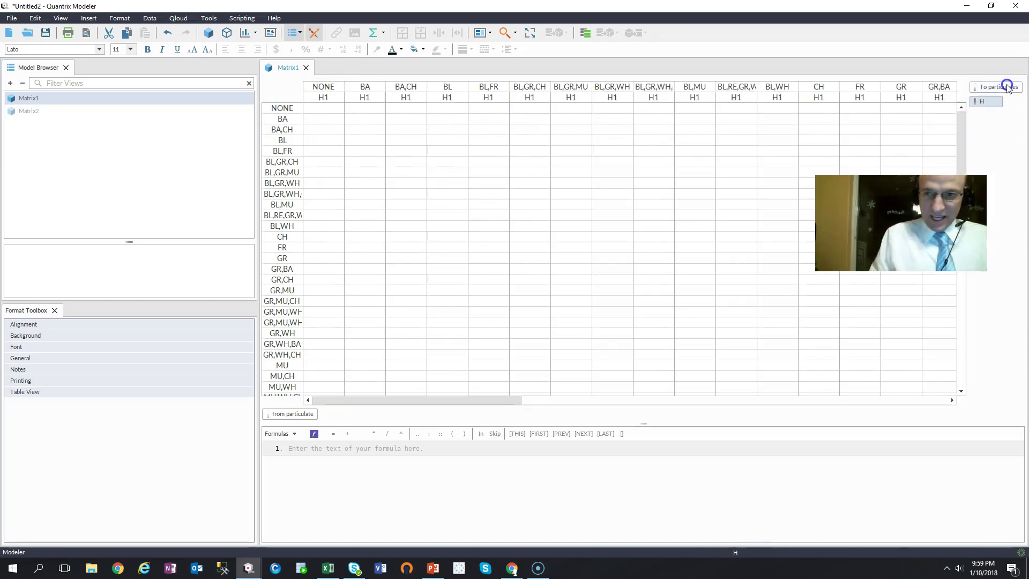
{"action": "left_click", "coordinate": [335, 98]}
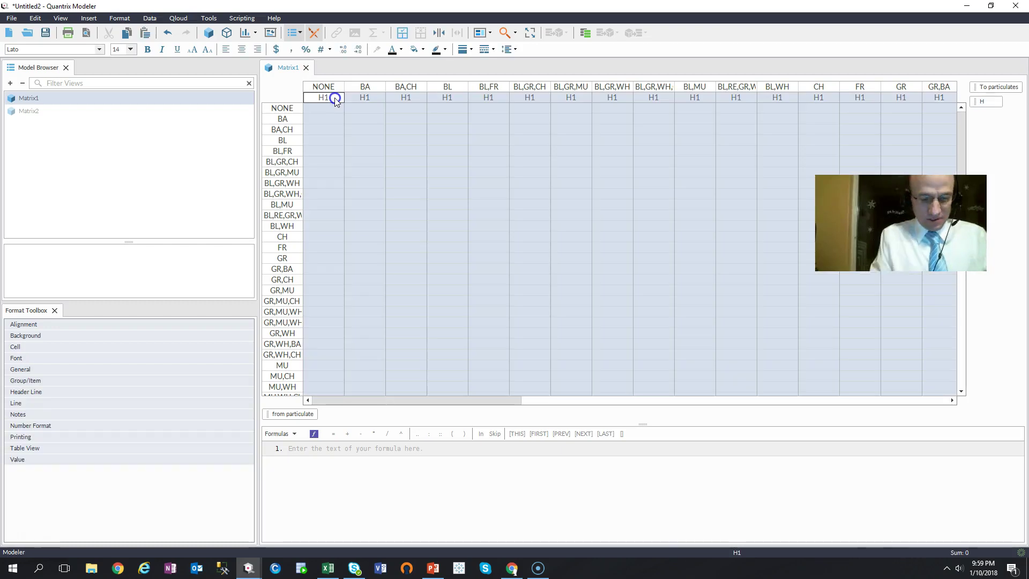
{"action": "type", "text": "Try1"}
{"action": "key", "text": "Return"}
Add two more items to category H after Try1, naming them Try2 and Comparsion
{"action": "key", "text": "Insert"}
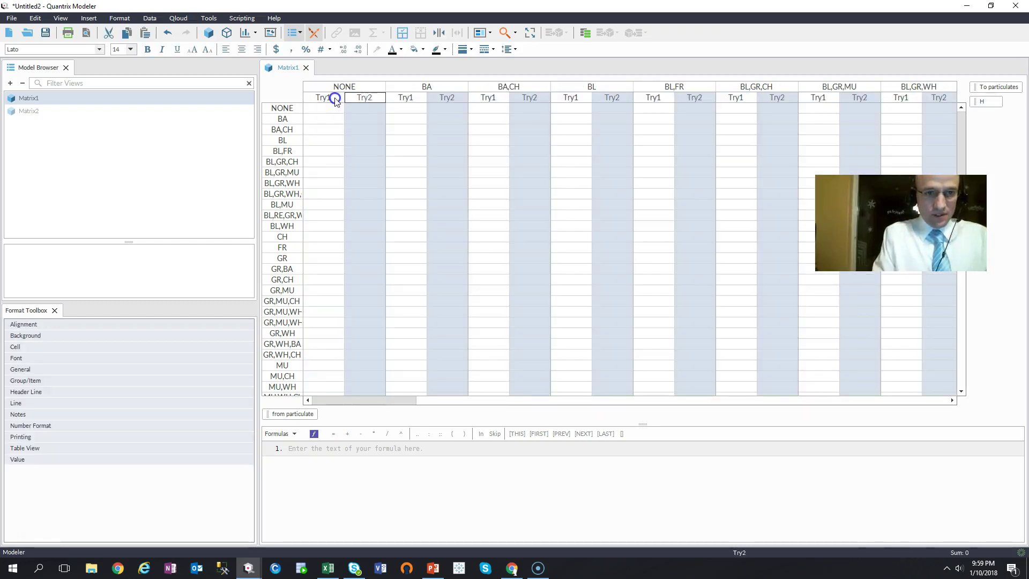
{"action": "key", "text": "Insert"}
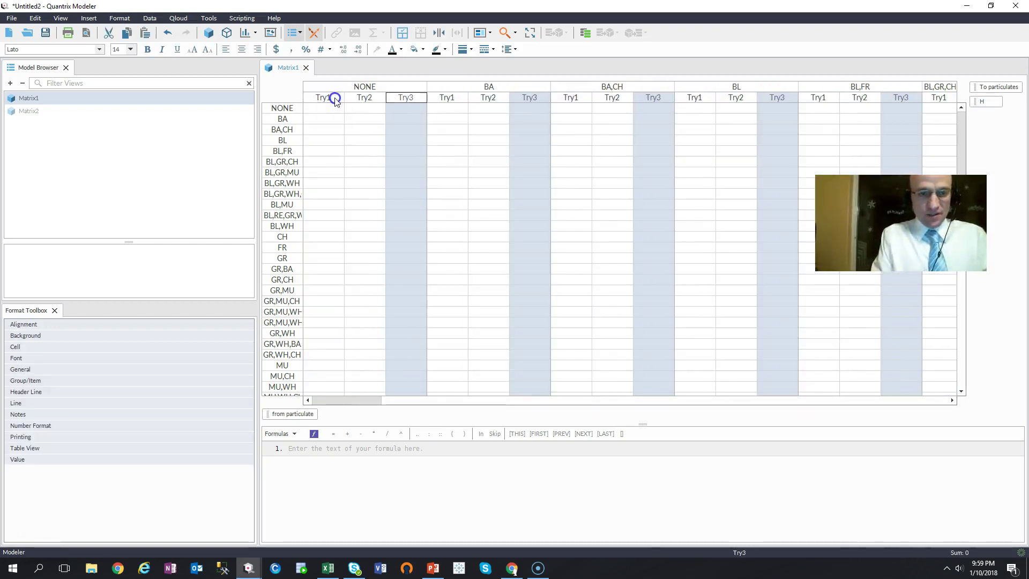
{"action": "type", "text": "Co"}
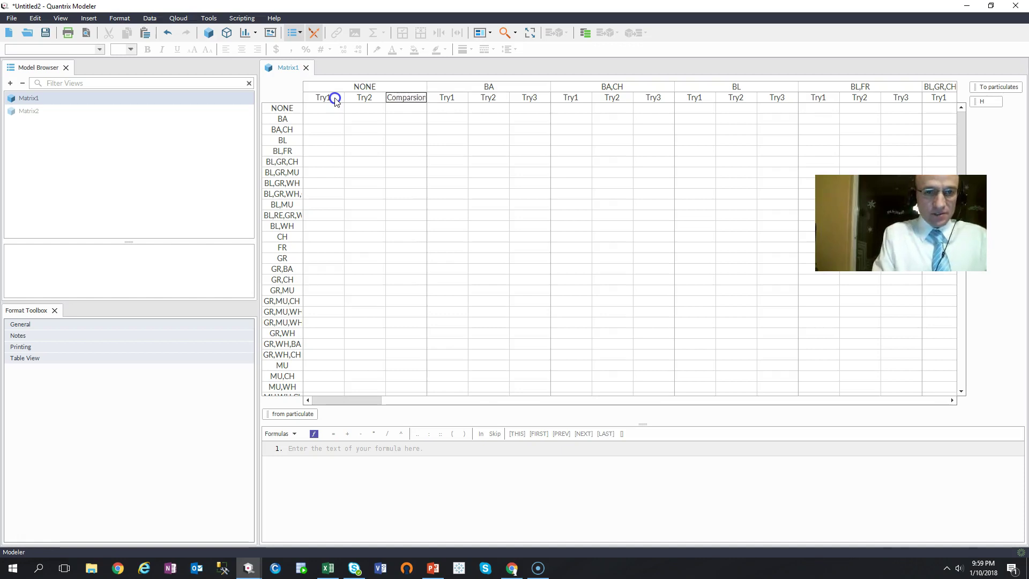
{"action": "type", "text": "mparsion"}
{"action": "key", "text": "Return"}
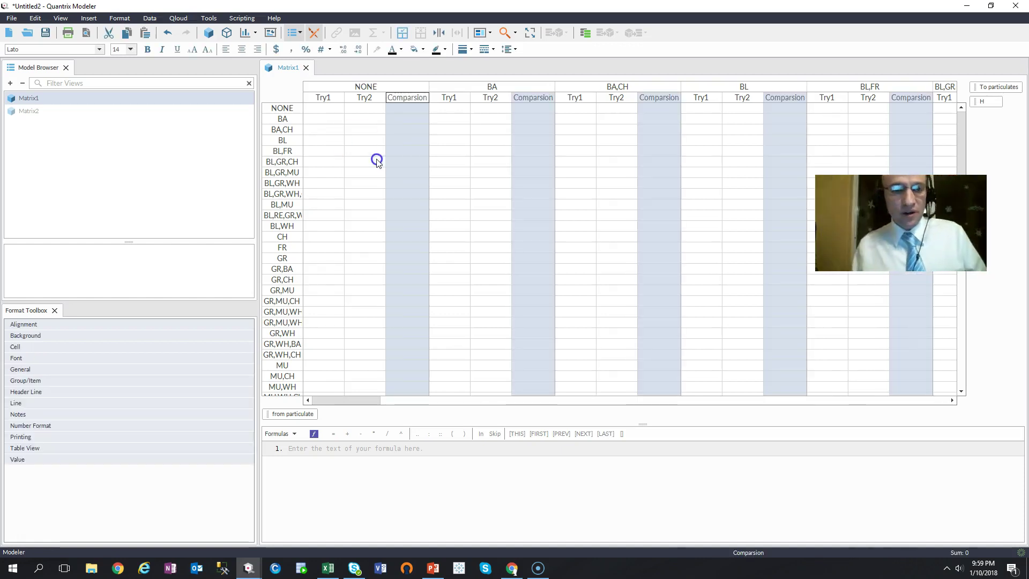
Create the matrix formula Comparsion = Try1 <> Try2
{"action": "key", "text": "equal"}
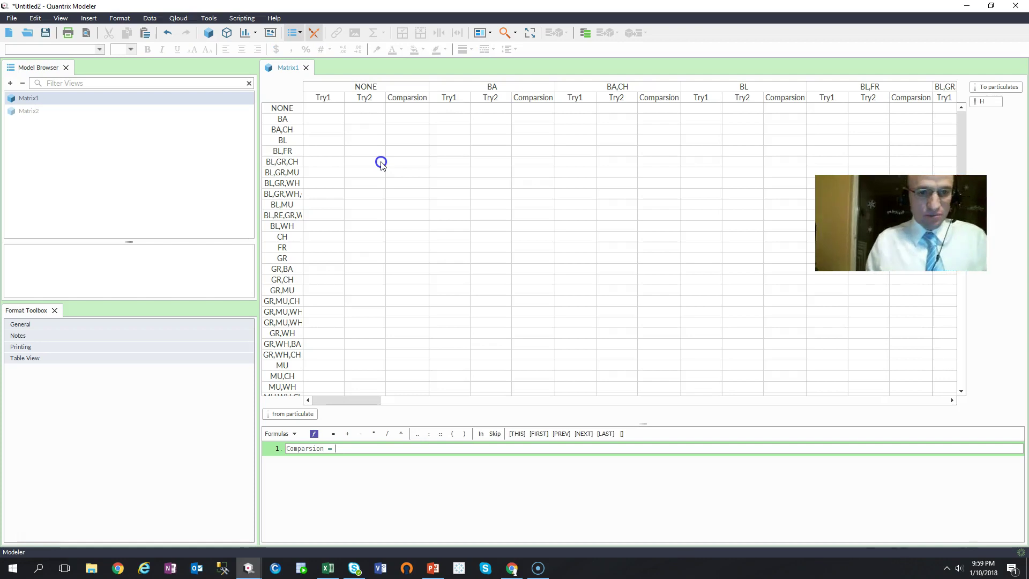
{"action": "left_click", "coordinate": [320, 98]}
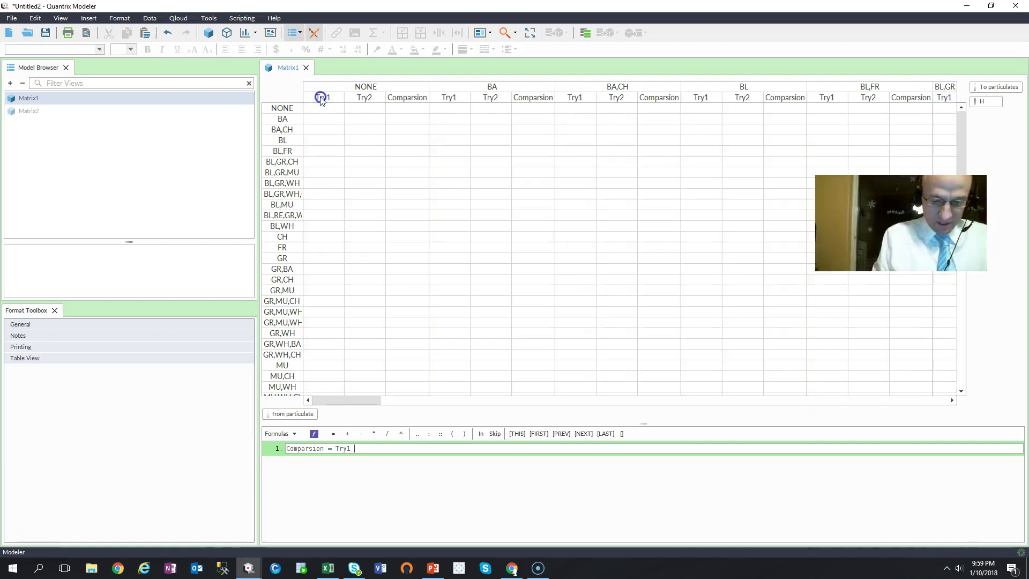
{"action": "type", "text": "<>"}
{"action": "left_click", "coordinate": [363, 97]}
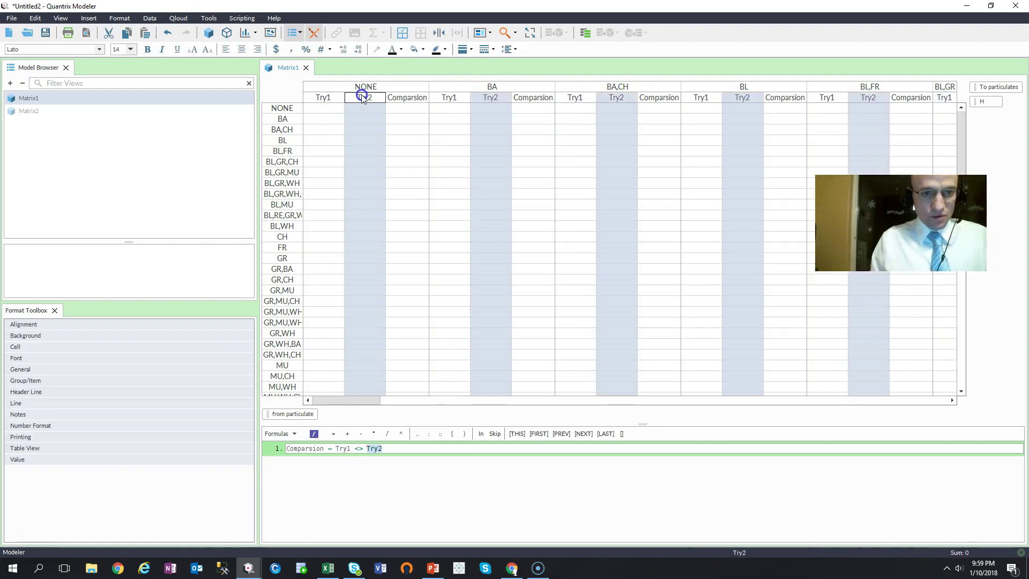
{"action": "key", "text": "Return"}
{"action": "scroll", "coordinate": [415, 177], "scroll_direction": "down", "scroll_amount": 7}
{"action": "scroll", "coordinate": [416, 177], "scroll_direction": "up", "scroll_amount": 7}
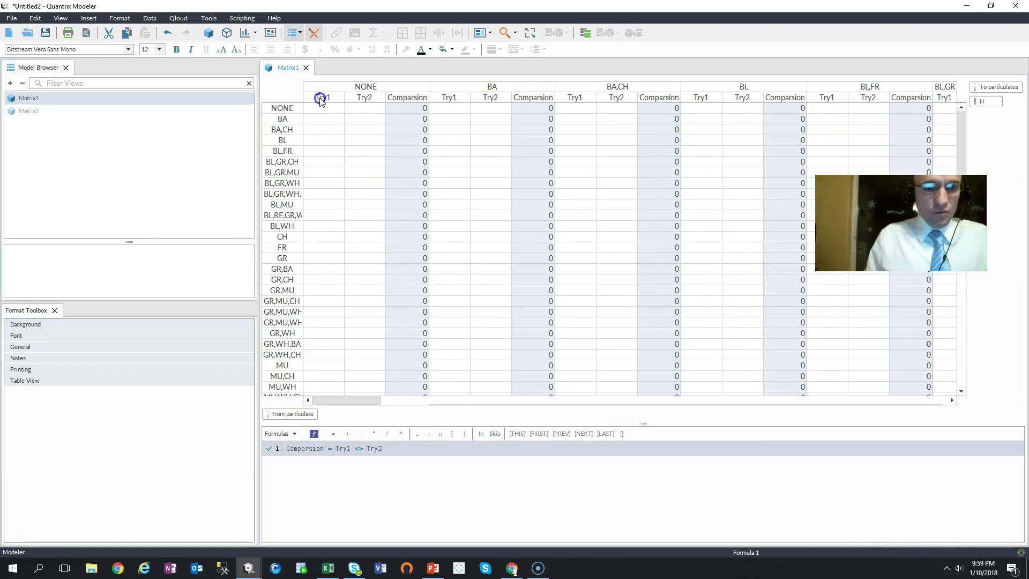
Make category H a filter showing Try1 and fill its grid from NONE/NONE with the Try 1 values copied from the Excel sheet
{"action": "left_click_drag", "start_coordinate": [988, 101], "coordinate": [339, 83]}
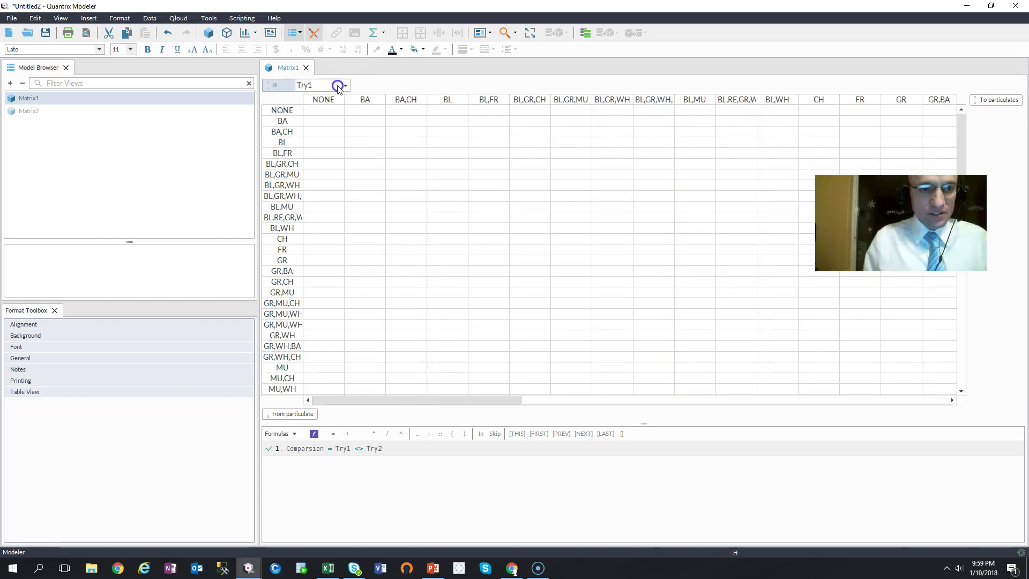
{"action": "left_click", "coordinate": [325, 110]}
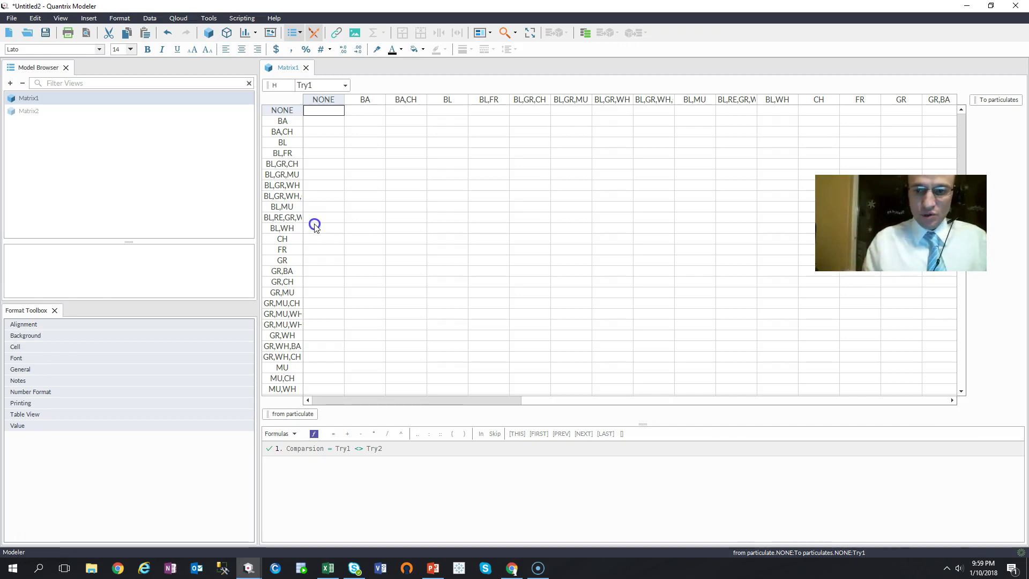
{"action": "key", "text": "alt+Tab"}
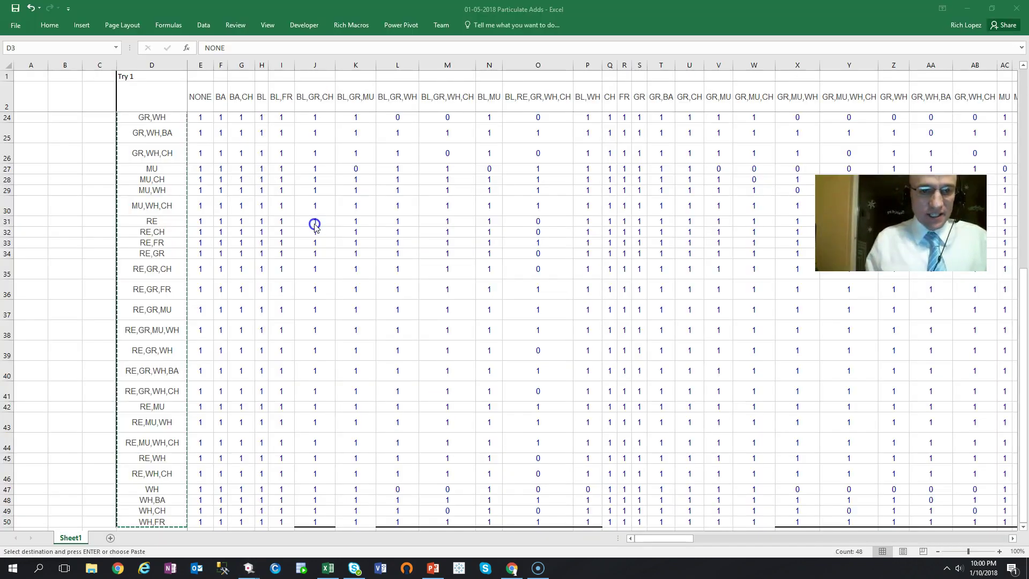
{"action": "key", "text": "ctrl+c"}
{"action": "key", "text": "Right"}
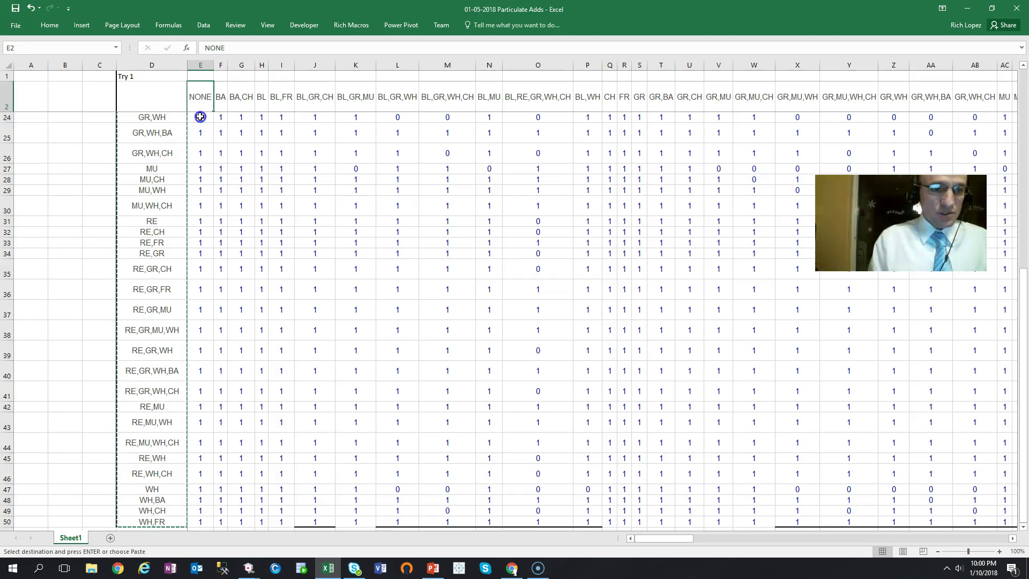
{"action": "key", "text": "ctrl+shift+End"}
{"action": "key", "text": "ctrl+c"}
{"action": "key", "text": "alt+Tab"}
{"action": "left_click", "coordinate": [323, 110]}
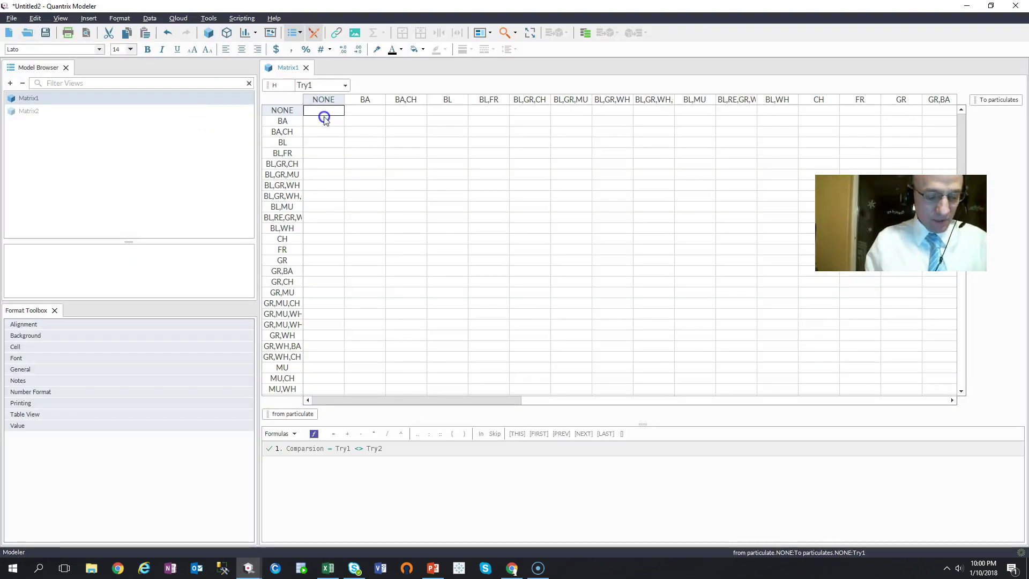
{"action": "key", "text": "ctrl+v"}
Set the H filter to Try2 and fill its grid with the Try 2 values copied from the Excel sheet, starting at BD3
{"action": "left_click", "coordinate": [344, 85]}
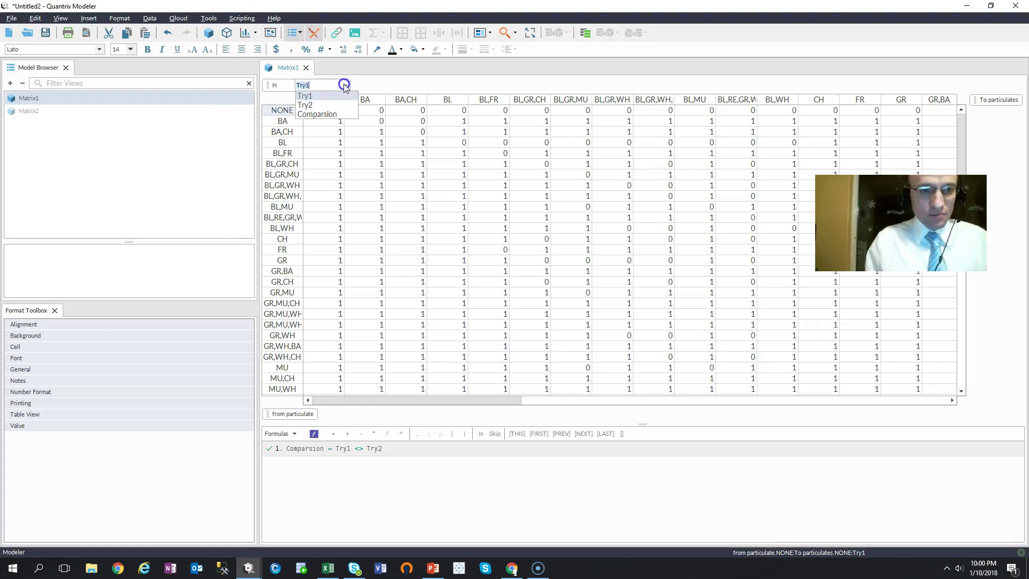
{"action": "left_click", "coordinate": [332, 106]}
{"action": "key", "text": "alt+Tab"}
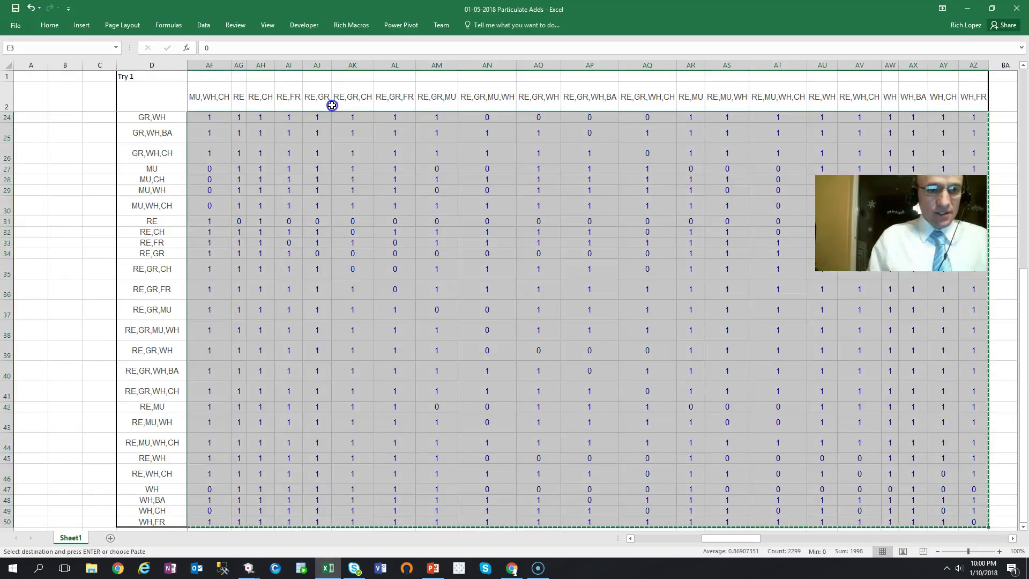
{"action": "left_click", "coordinate": [303, 137]}
{"action": "key", "text": "ctrl+Right"}
{"action": "key", "text": "ctrl+Right"}
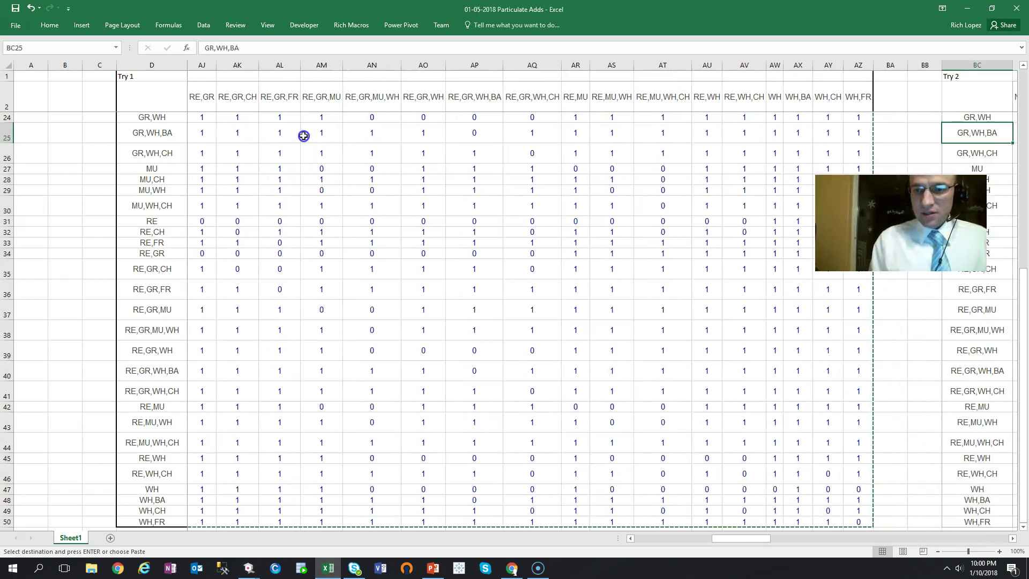
{"action": "scroll", "coordinate": [304, 135], "scroll_direction": "right", "scroll_amount": 6}
{"action": "key", "text": "Up"}
{"action": "key", "text": "Right"}
{"action": "scroll", "coordinate": [304, 136], "scroll_direction": "right", "scroll_amount": 1}
{"action": "key", "text": "Up"}
{"action": "key", "text": "Up"}
{"action": "key", "text": "Up"}
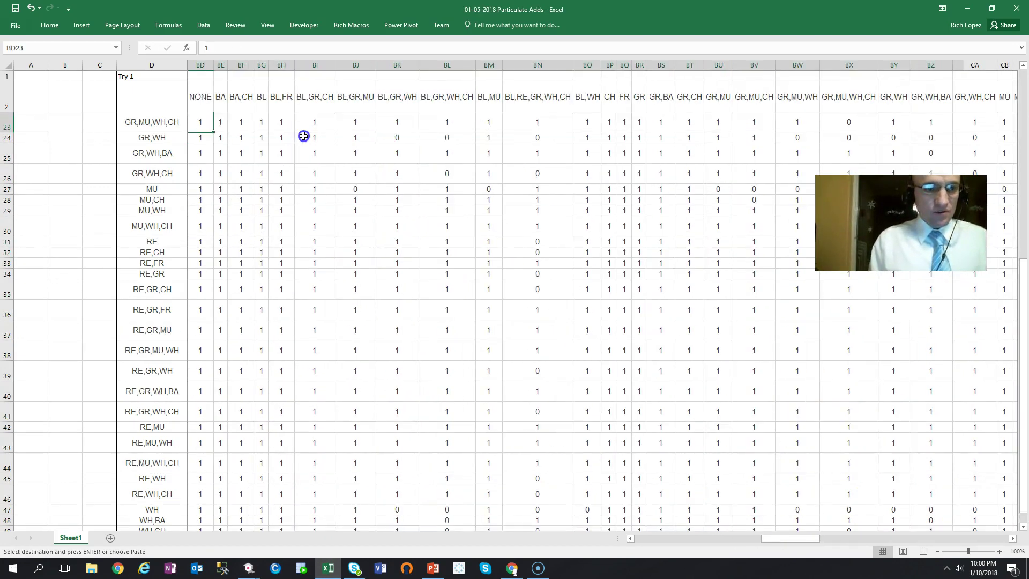
{"action": "key", "text": "Page_Up"}
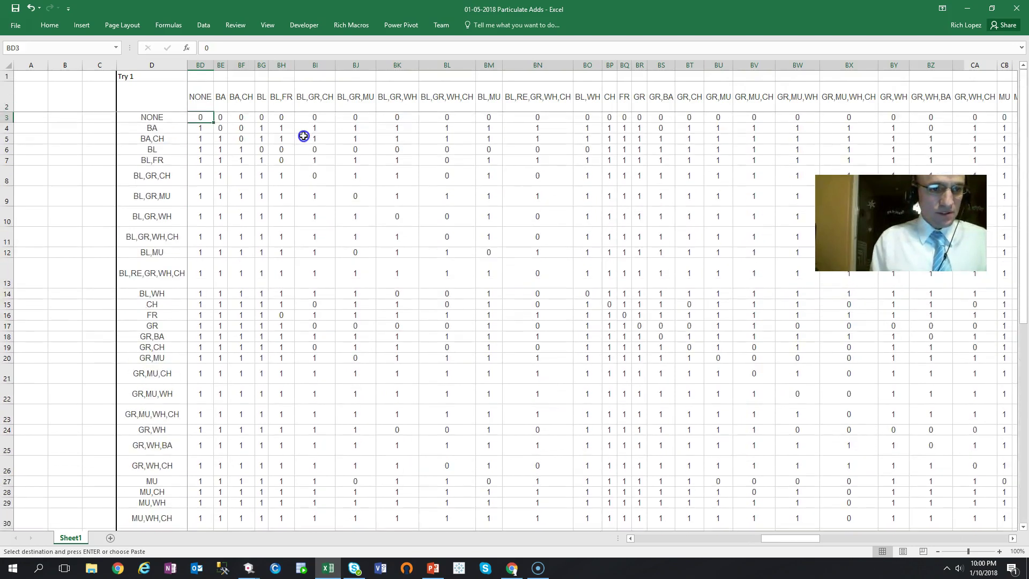
{"action": "key", "text": "ctrl+shift+End"}
{"action": "key", "text": "ctrl+c"}
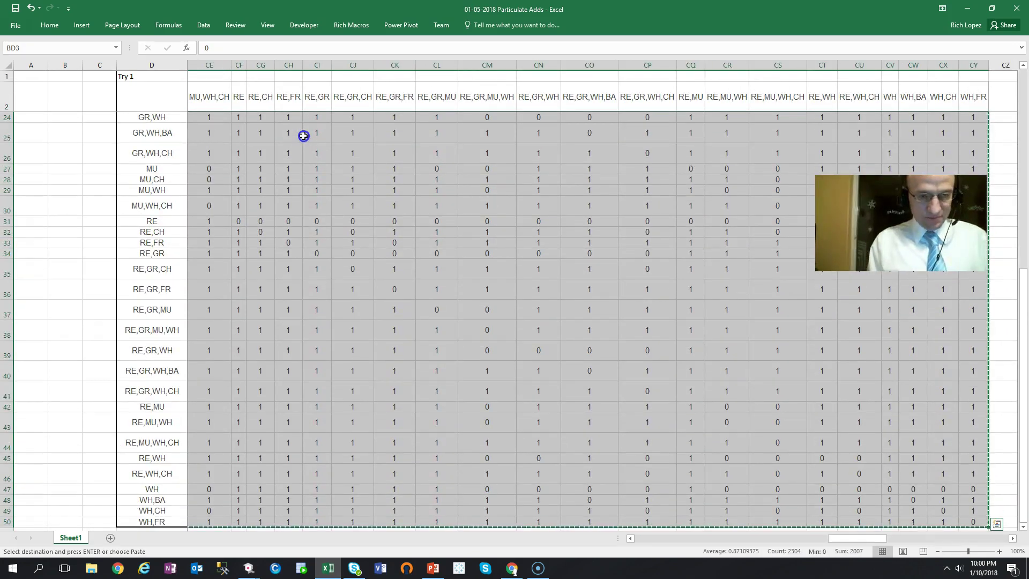
{"action": "key", "text": "alt+Tab"}
{"action": "key", "text": "ctrl+v"}
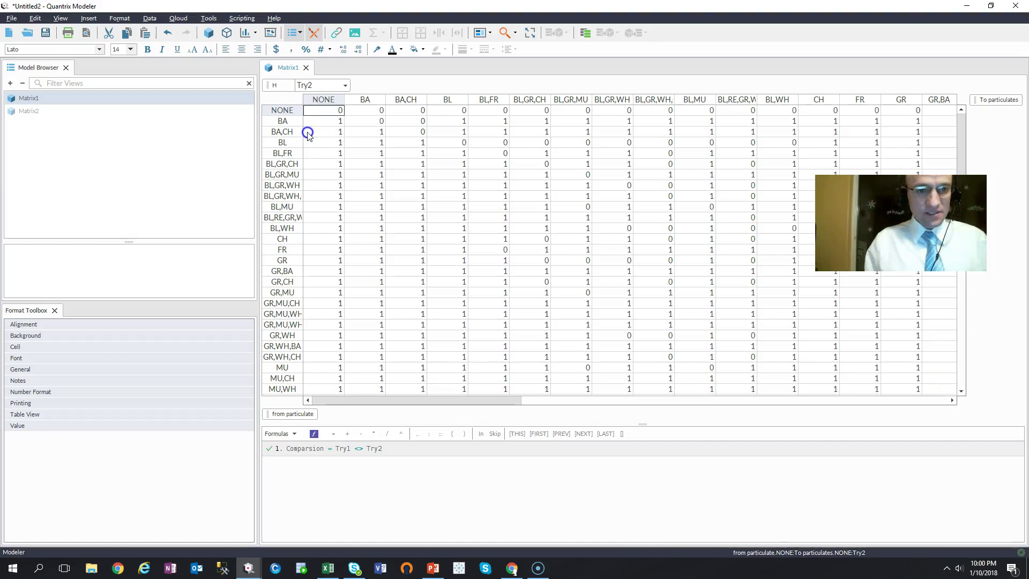
Set the H filter to Comparsion and move category H back to the columns under To particulates
{"action": "left_click", "coordinate": [345, 84]}
{"action": "left_click", "coordinate": [328, 113]}
{"action": "mouse_move", "coordinate": [287, 83]}
{"action": "left_mouse_down"}
{"action": "mouse_move", "coordinate": [321, 99]}
{"action": "mouse_move", "coordinate": [279, 96]}
{"action": "left_mouse_up"}
{"action": "left_click_drag", "start_coordinate": [442, 118], "coordinate": [991, 124]}
Add a conditional format to the Comparsion item that fills cells light red when their values are equal to 1
{"action": "left_click", "coordinate": [654, 97]}
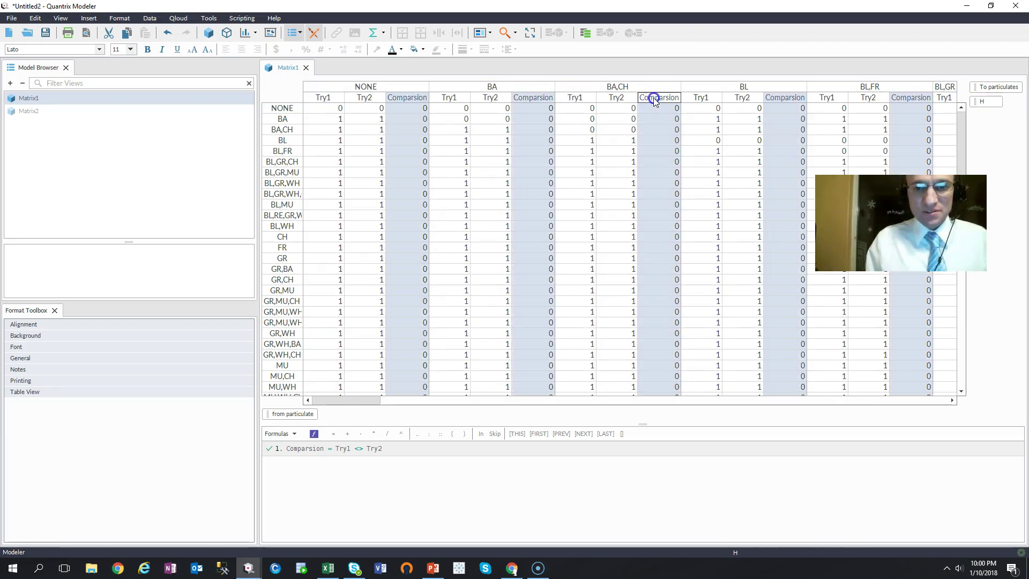
{"action": "right_click", "coordinate": [409, 98]}
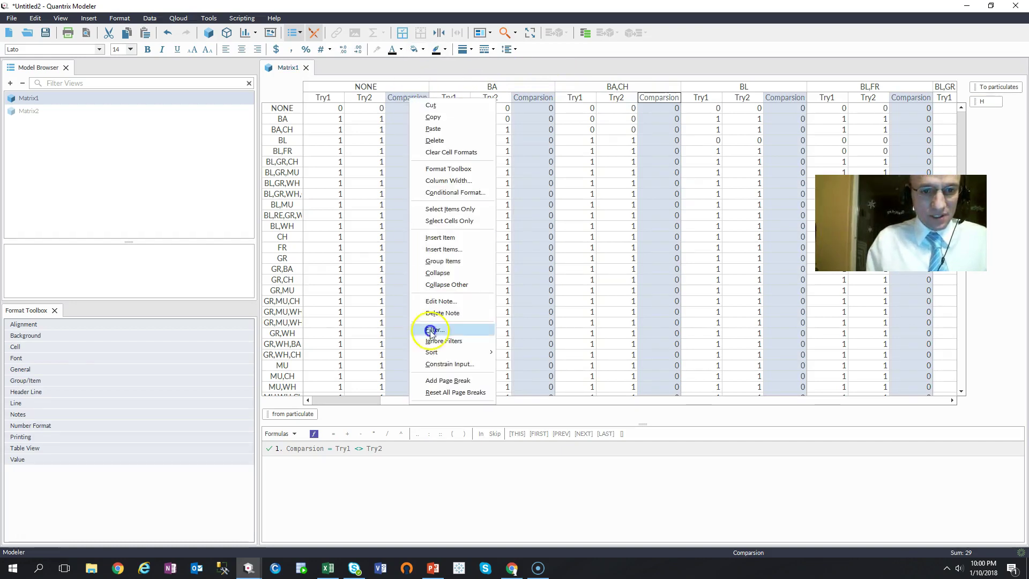
{"action": "left_click", "coordinate": [458, 193]}
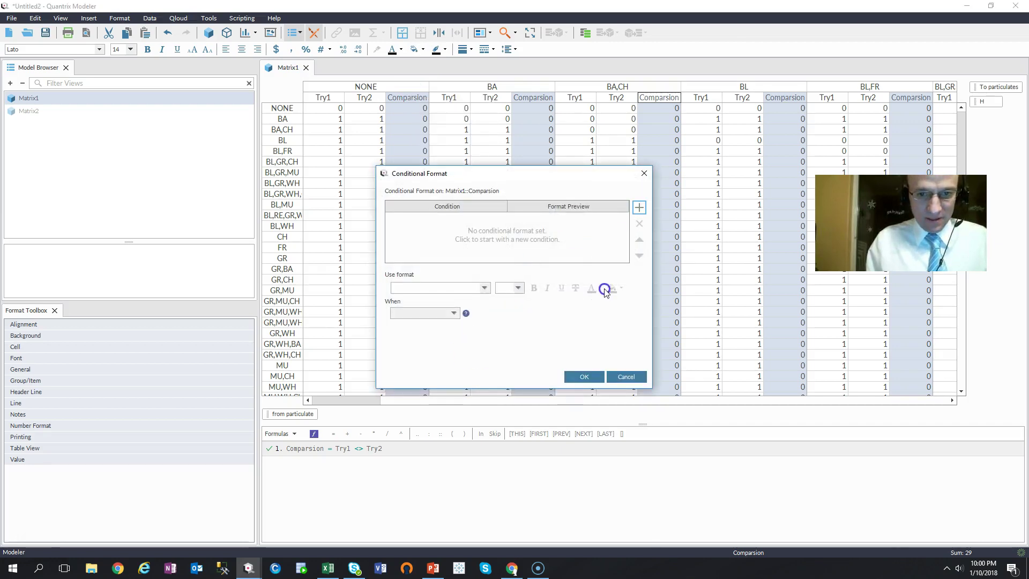
{"action": "left_click", "coordinate": [639, 207]}
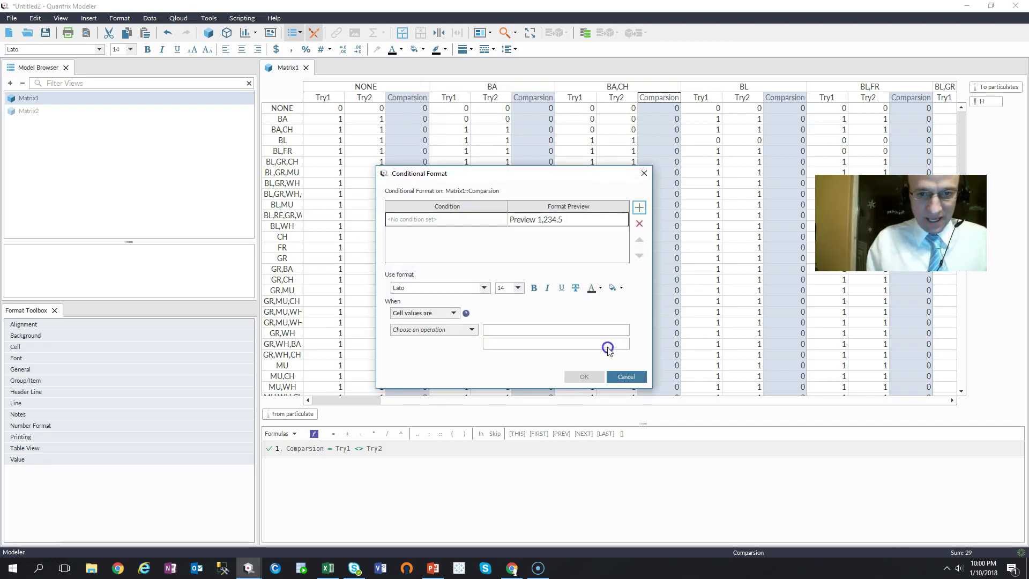
{"action": "left_click", "coordinate": [615, 287]}
{"action": "left_click", "coordinate": [626, 303]}
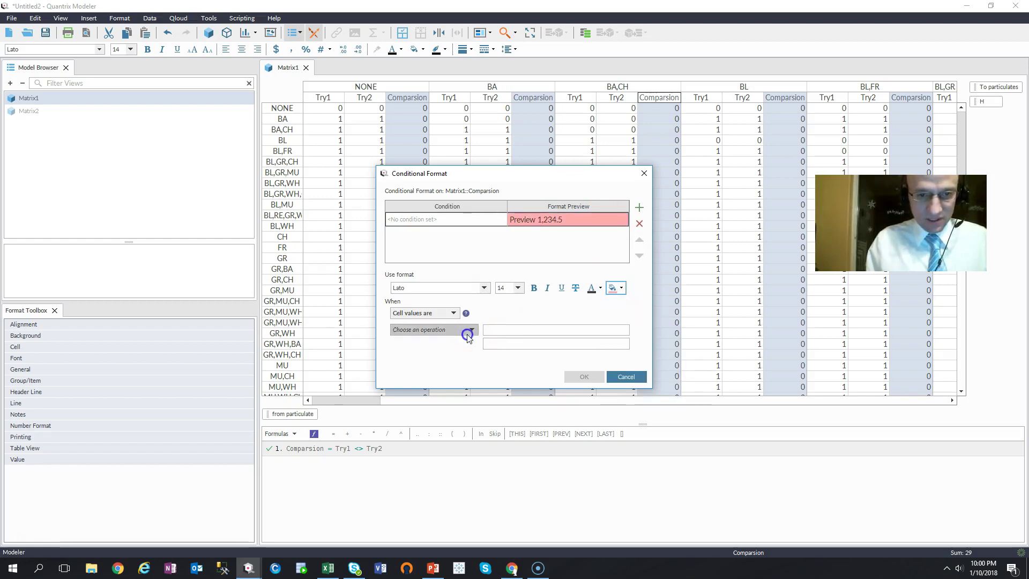
{"action": "left_click", "coordinate": [469, 330]}
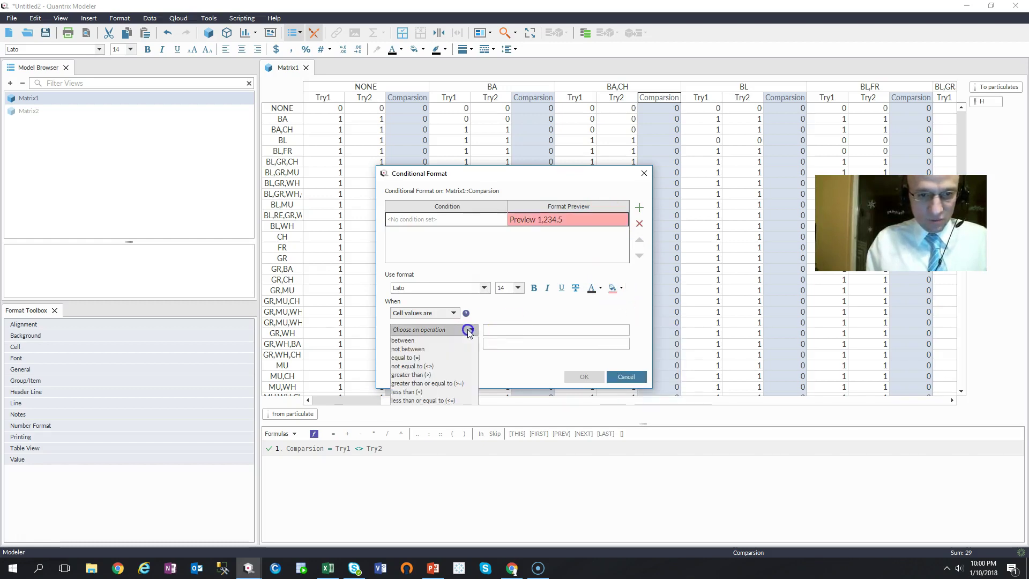
{"action": "left_click", "coordinate": [450, 357]}
{"action": "type", "text": "1"}
{"action": "left_click", "coordinate": [584, 376]}
Enlarge the matrix view by collapsing the formula area and look through the Comparsion columns for highlighted differences
{"action": "scroll", "coordinate": [520, 376], "scroll_direction": "down", "scroll_amount": 1}
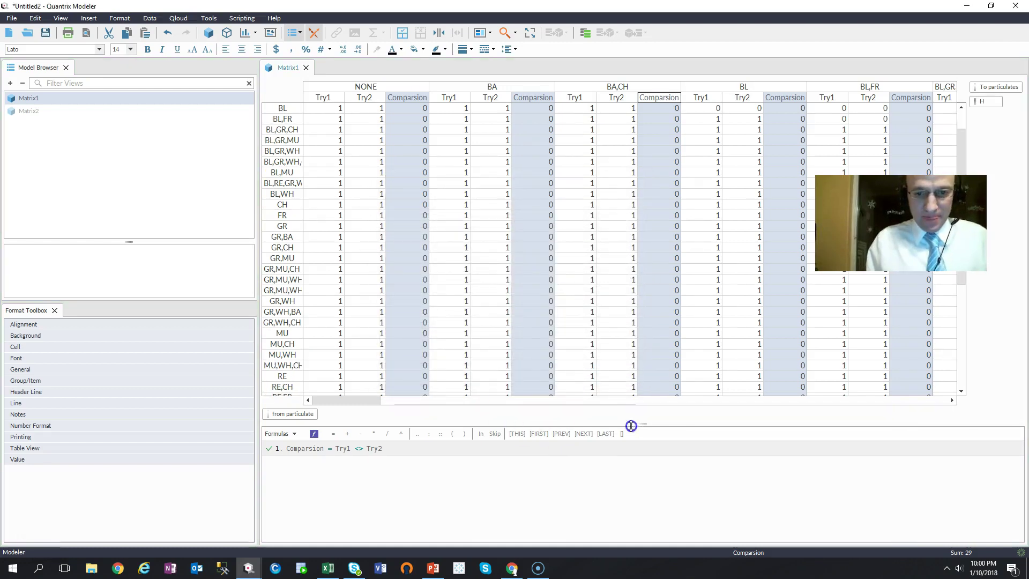
{"action": "left_click_drag", "start_coordinate": [641, 425], "coordinate": [643, 540]}
{"action": "scroll", "coordinate": [593, 436], "scroll_direction": "down", "scroll_amount": 2}
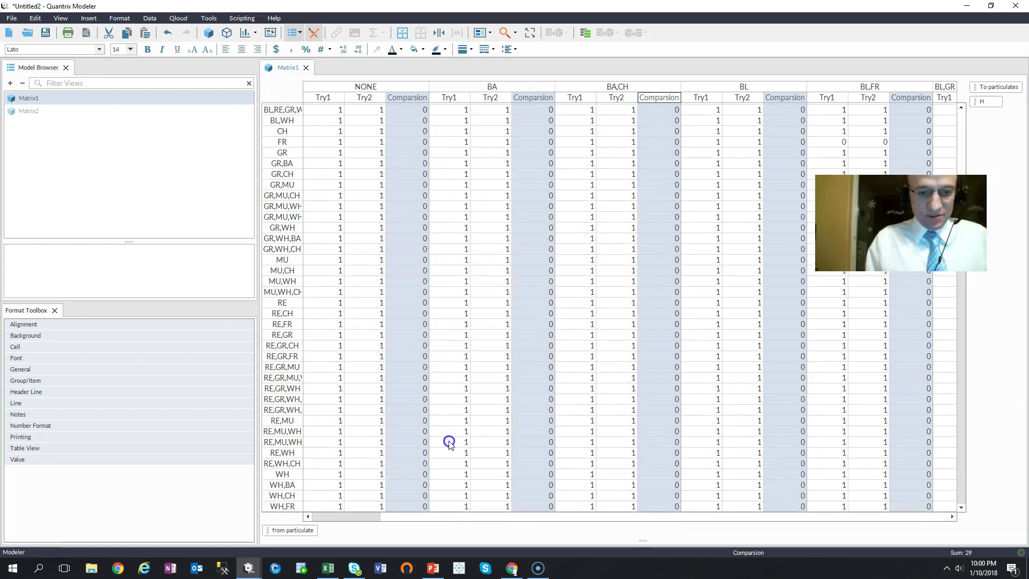
{"action": "left_click_drag", "start_coordinate": [367, 521], "coordinate": [464, 532]}
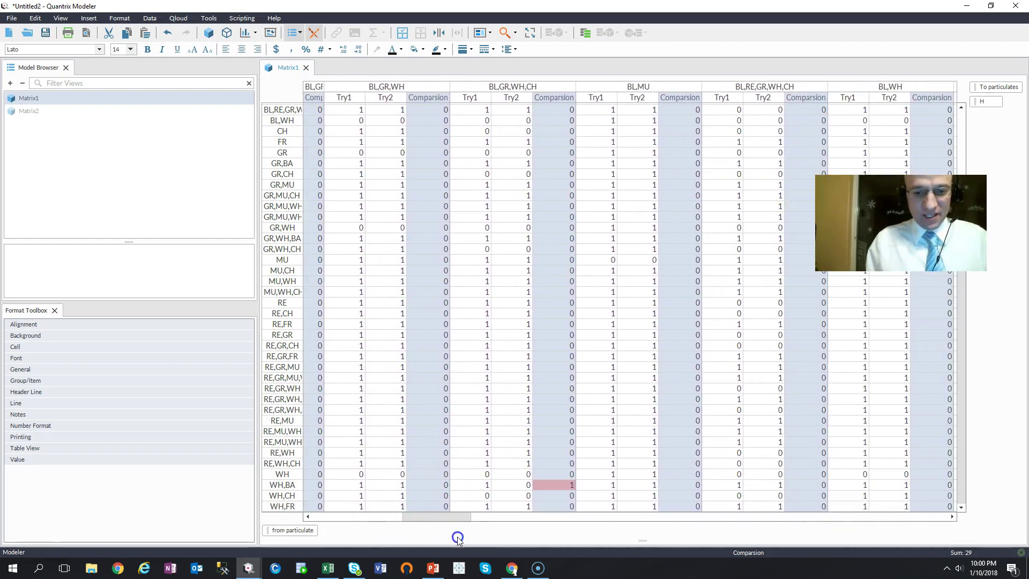
Examine the Try1, Try2 and Comparsion values for row WH,BA under BL,GR,WH,CH
{"action": "left_click", "coordinate": [562, 483]}
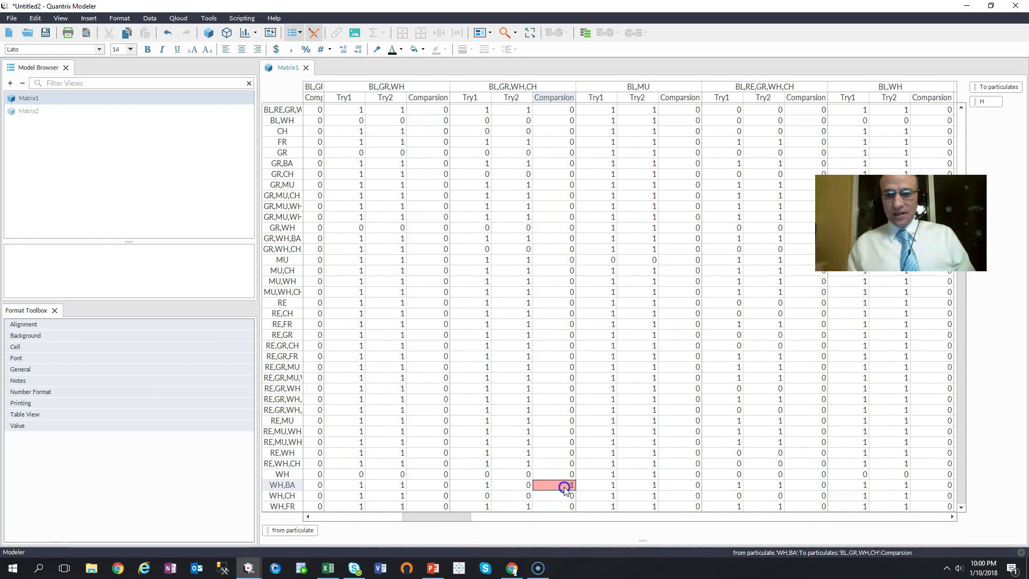
{"action": "left_click", "coordinate": [527, 487]}
{"action": "left_click", "coordinate": [486, 488]}
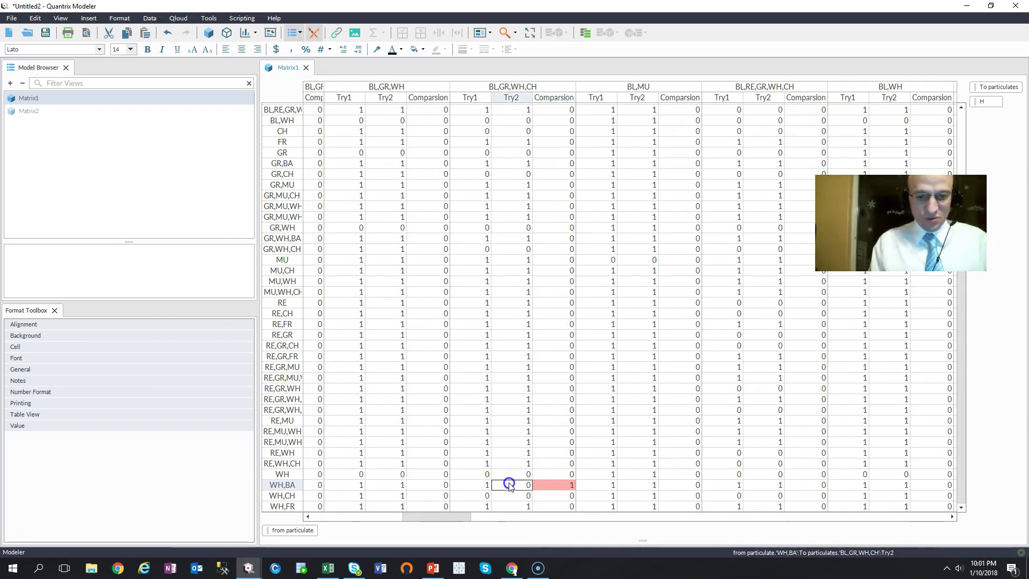
{"action": "left_click", "coordinate": [510, 97]}
{"action": "left_click", "coordinate": [477, 98], "text": "shift"}
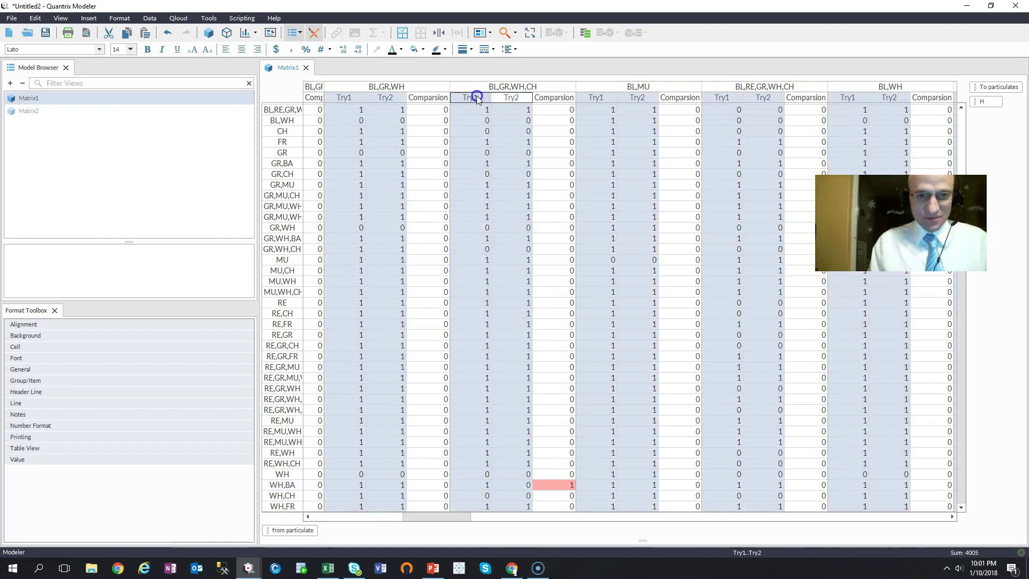
{"action": "left_click", "coordinate": [521, 485]}
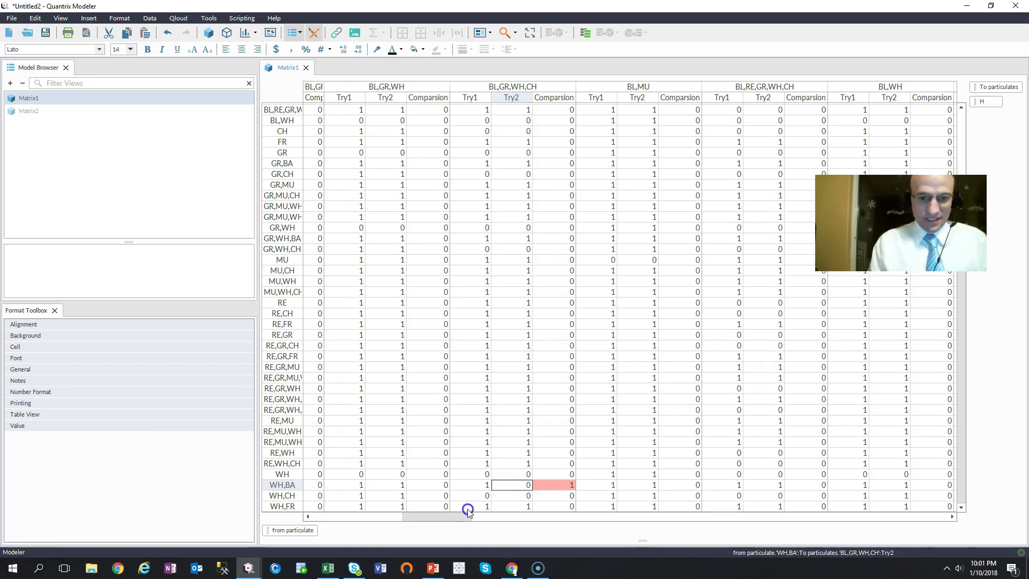
{"action": "left_click", "coordinate": [486, 484]}
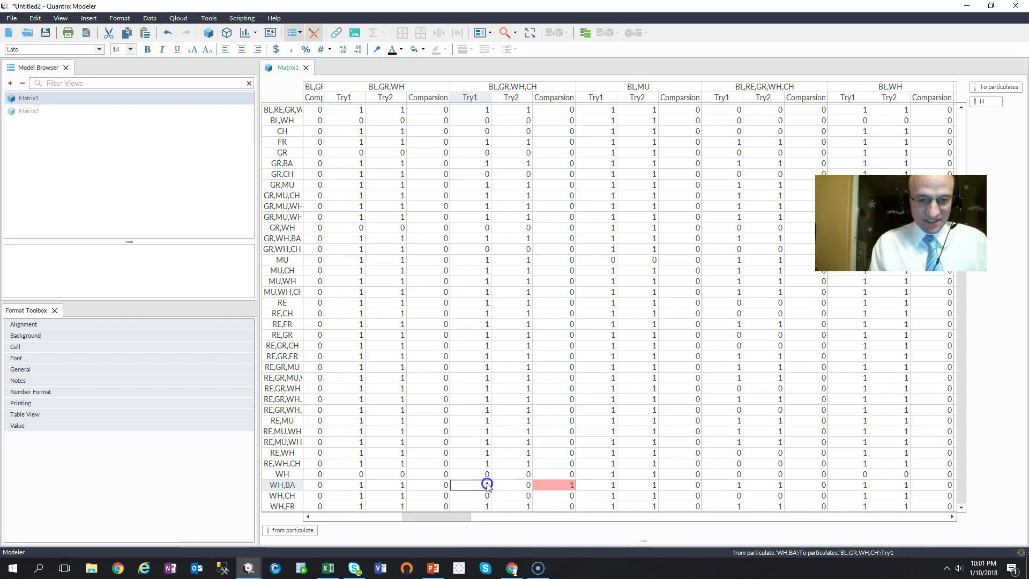
{"action": "left_click", "coordinate": [512, 486]}
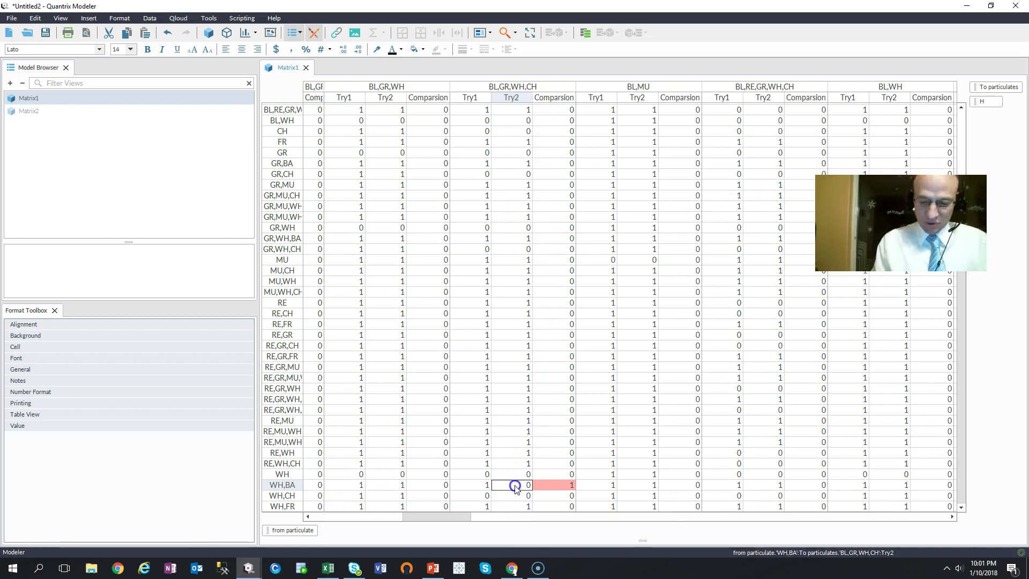
Set the Try2 value for row WH,BA under BL,GR,WH,CH to 1 and for row CH under GR,MU,CH to 0
{"action": "type", "text": "1"}
{"action": "key", "text": "Return"}
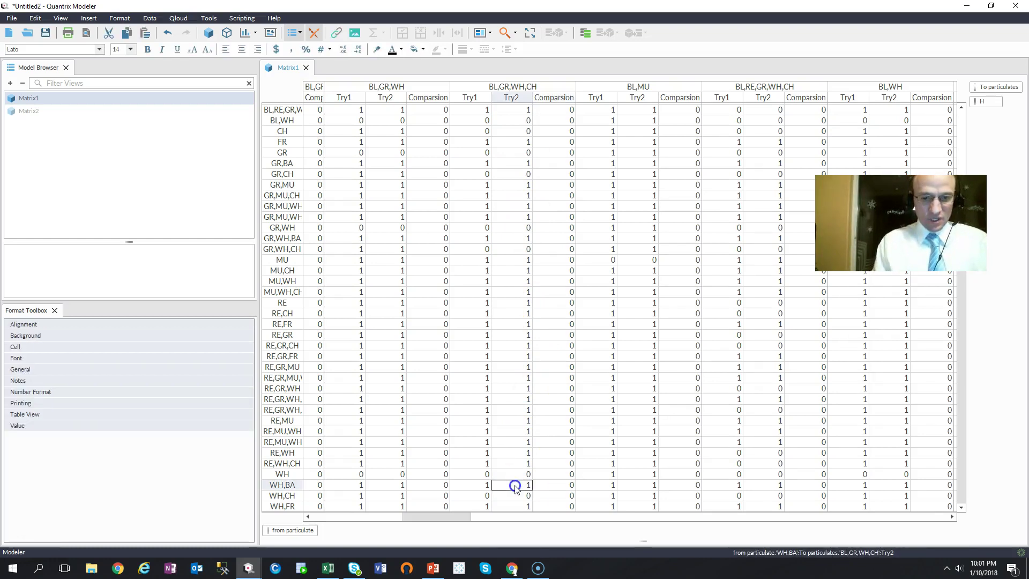
{"action": "left_click_drag", "start_coordinate": [456, 516], "coordinate": [594, 517]}
{"action": "scroll", "coordinate": [530, 419], "scroll_direction": "up", "scroll_amount": 4}
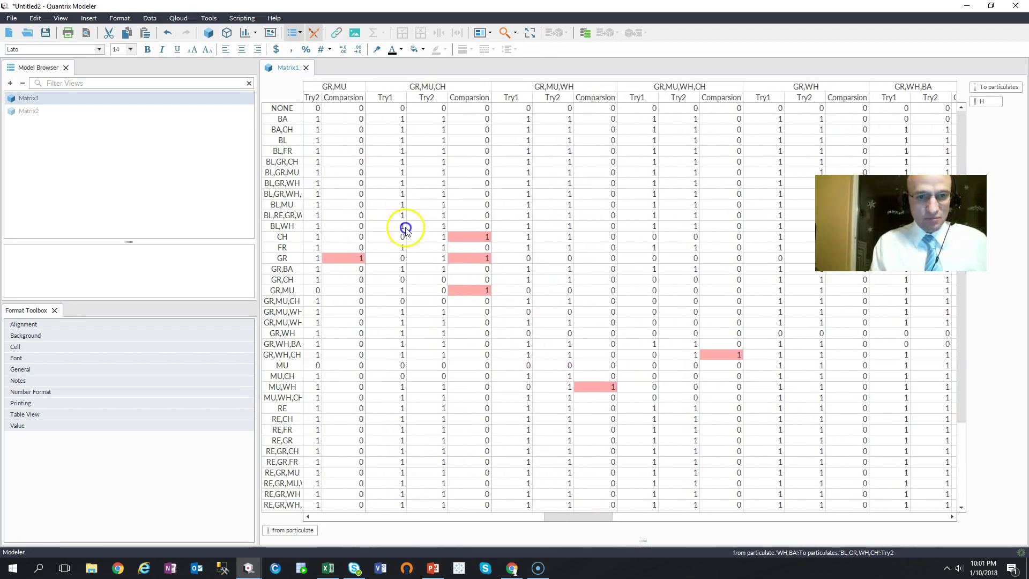
{"action": "left_click", "coordinate": [433, 236]}
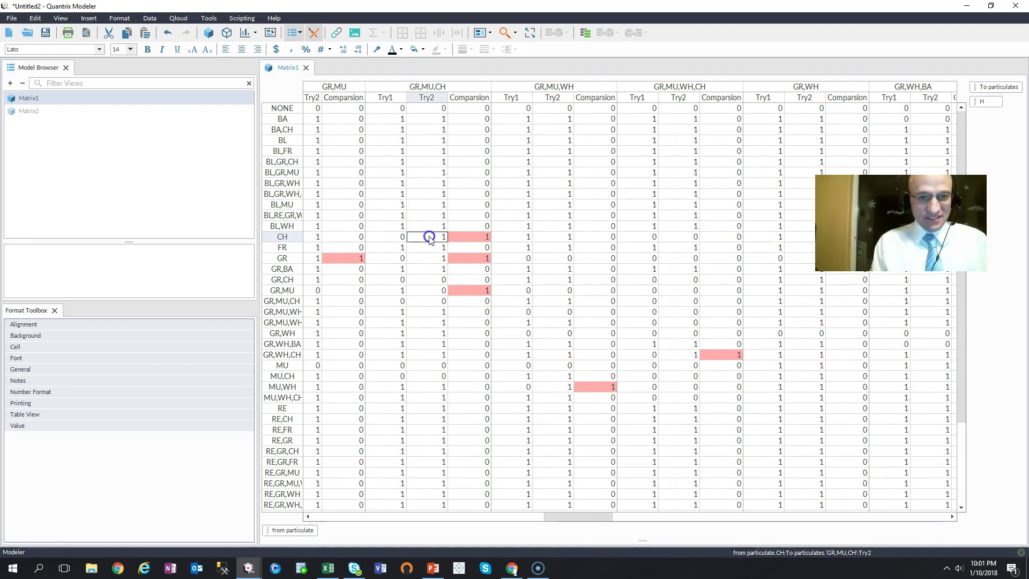
{"action": "type", "text": "0"}
{"action": "key", "text": "Return"}
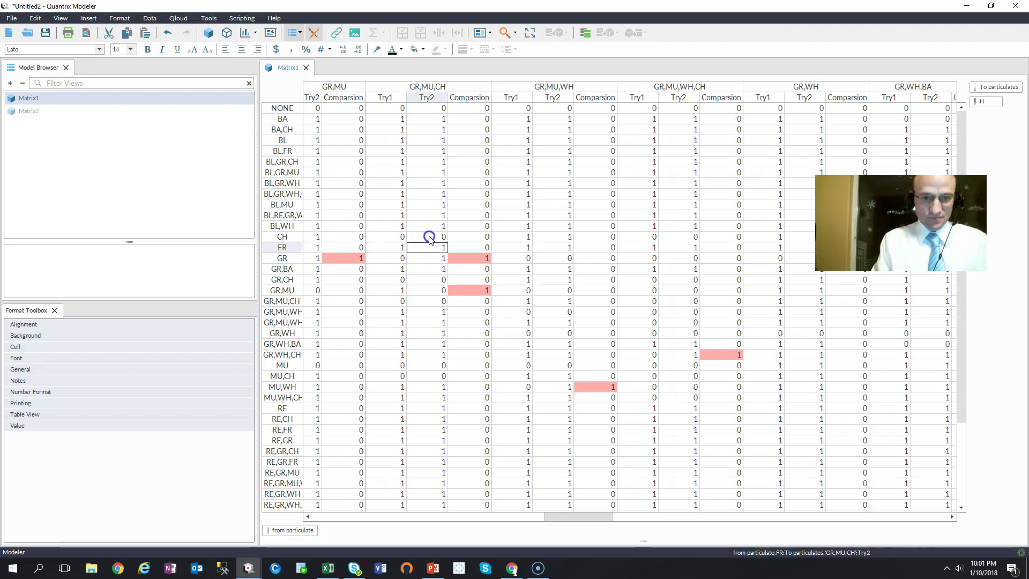
Switch to the Excel workbook, examine the comparison formula where row and column RE,MU,WH,CH meet, and return to Quantrix Modeler
{"action": "key", "text": "alt+Tab"}
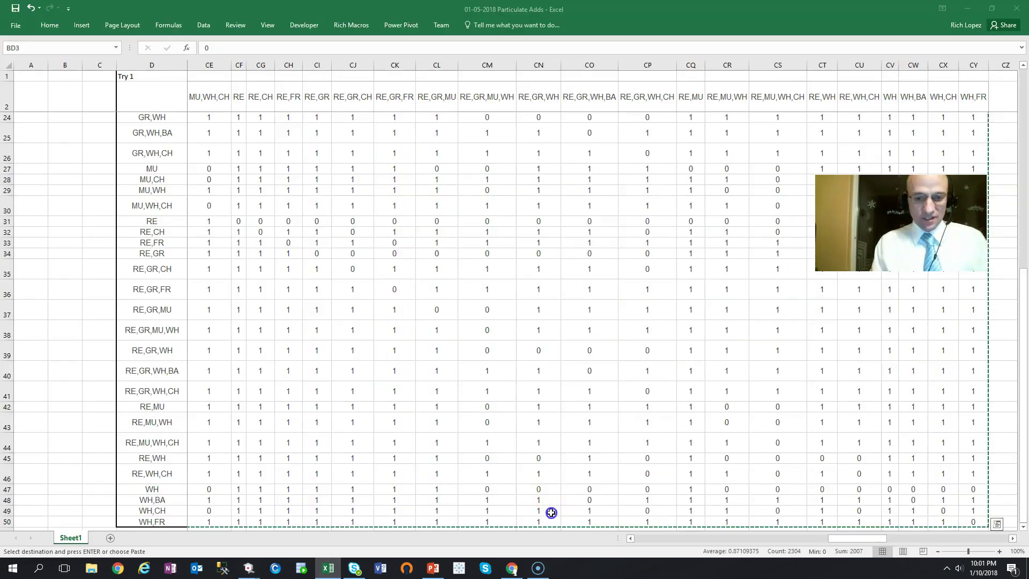
{"action": "left_click_drag", "start_coordinate": [879, 535], "coordinate": [971, 542]}
{"action": "double_click", "coordinate": [787, 442]}
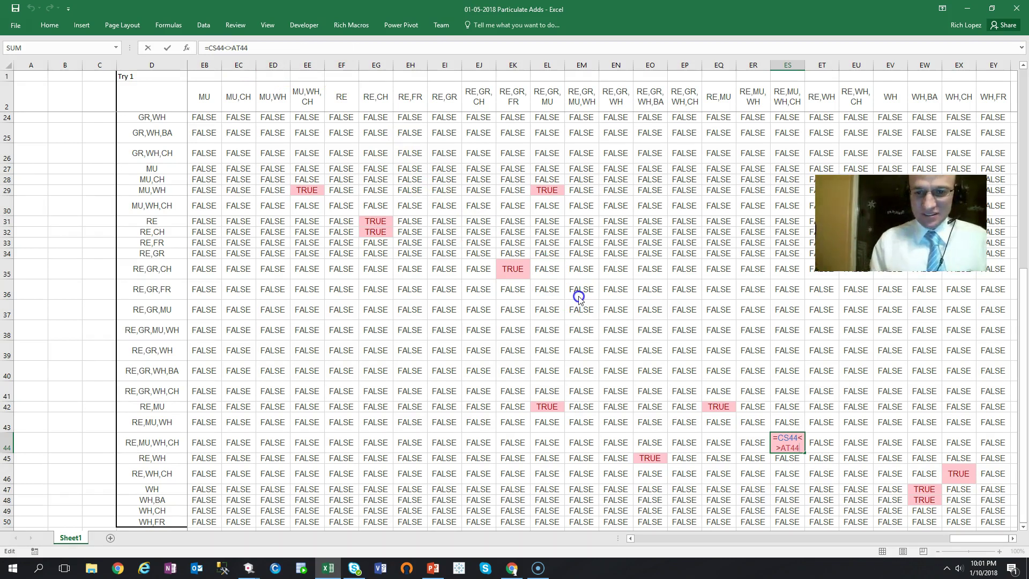
{"action": "key", "text": "alt+Tab"}
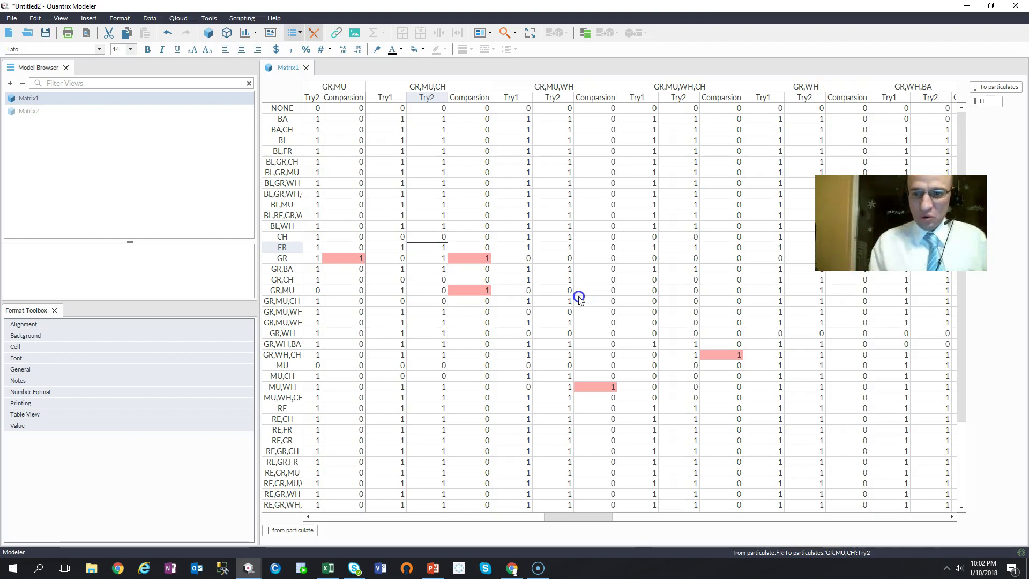